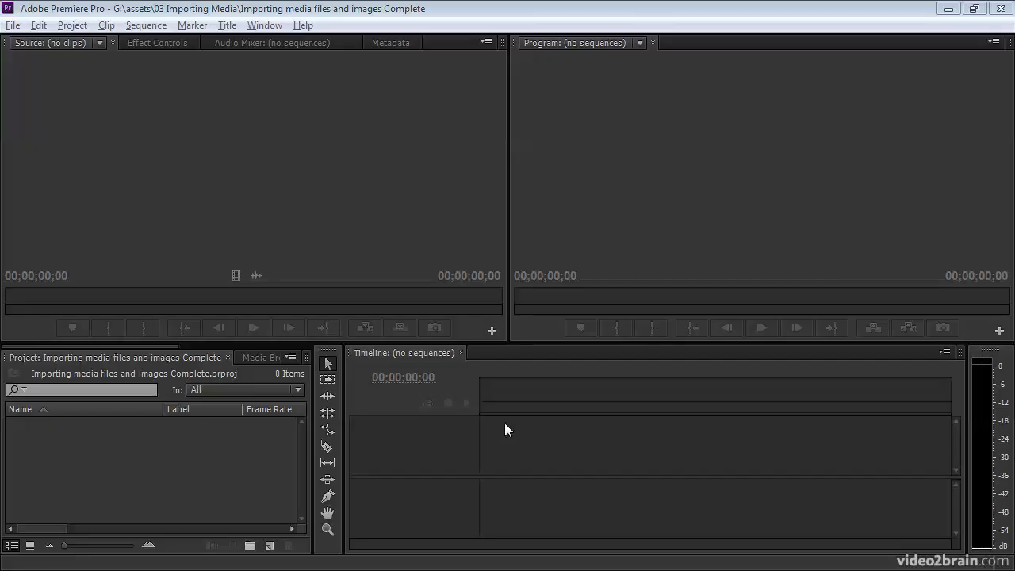
{"action": "left_click", "coordinate": [80, 463]}
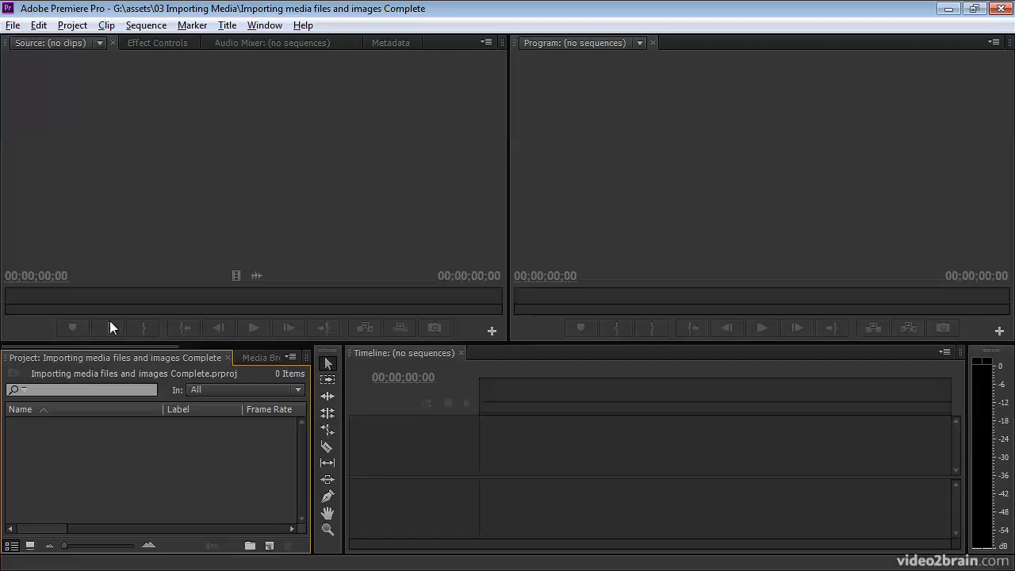
{"action": "left_click_drag", "start_coordinate": [114, 346], "coordinate": [94, 352]}
{"action": "left_click", "coordinate": [178, 358]}
{"action": "left_click", "coordinate": [60, 353]}
{"action": "left_click", "coordinate": [14, 26]}
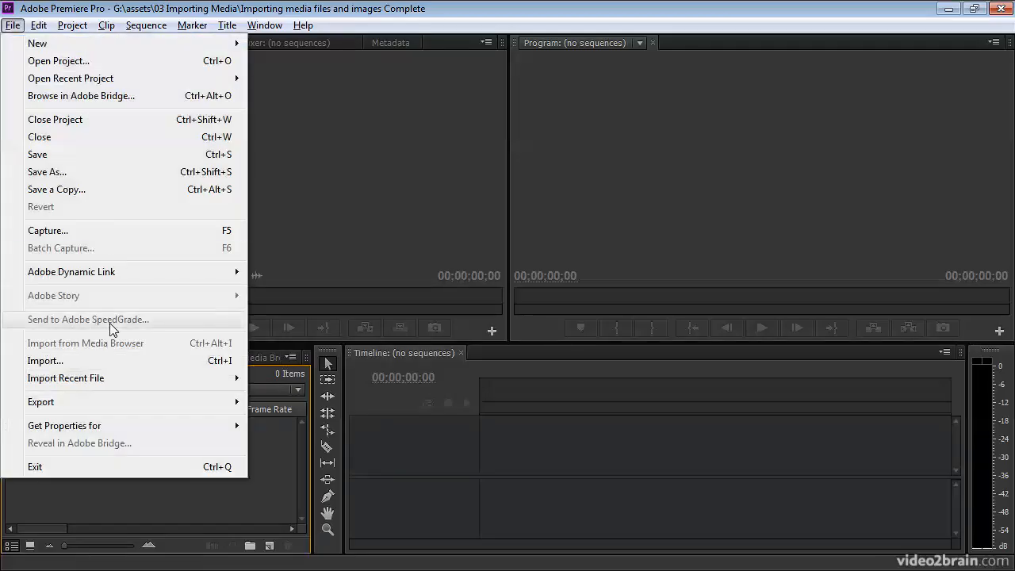
{"action": "left_click", "coordinate": [164, 514]}
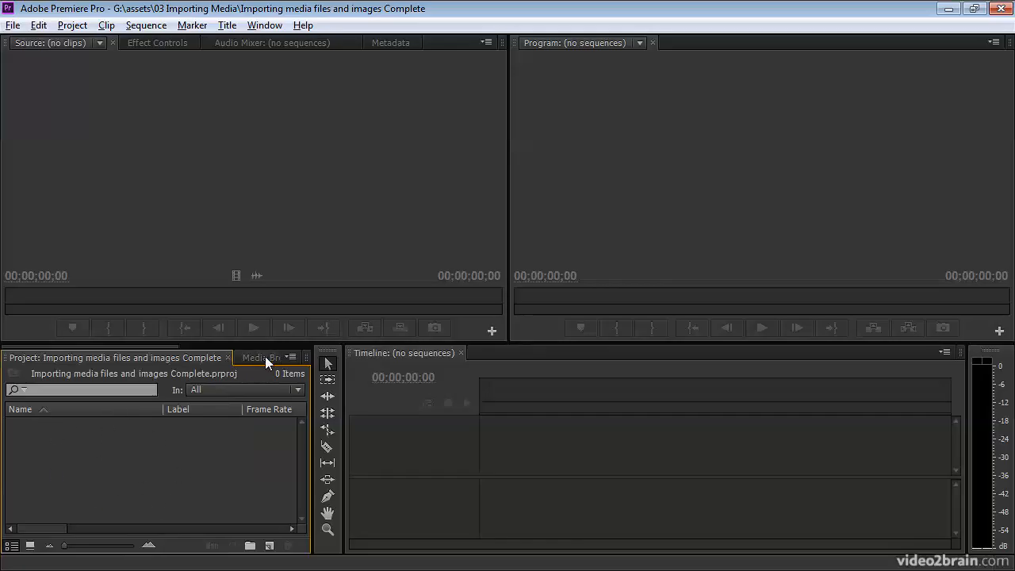
{"action": "right_click", "coordinate": [108, 472]}
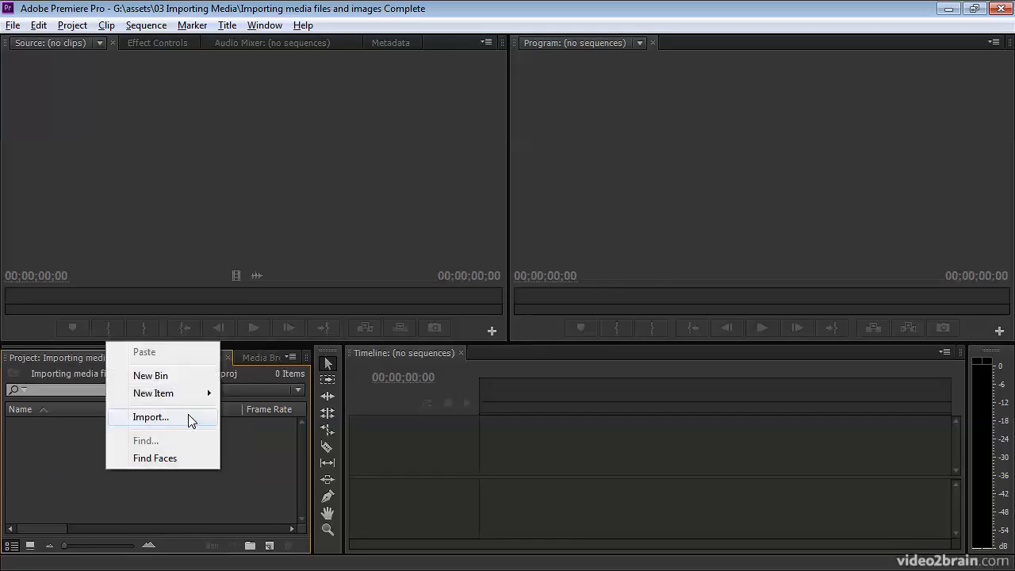
{"action": "left_click", "coordinate": [171, 498]}
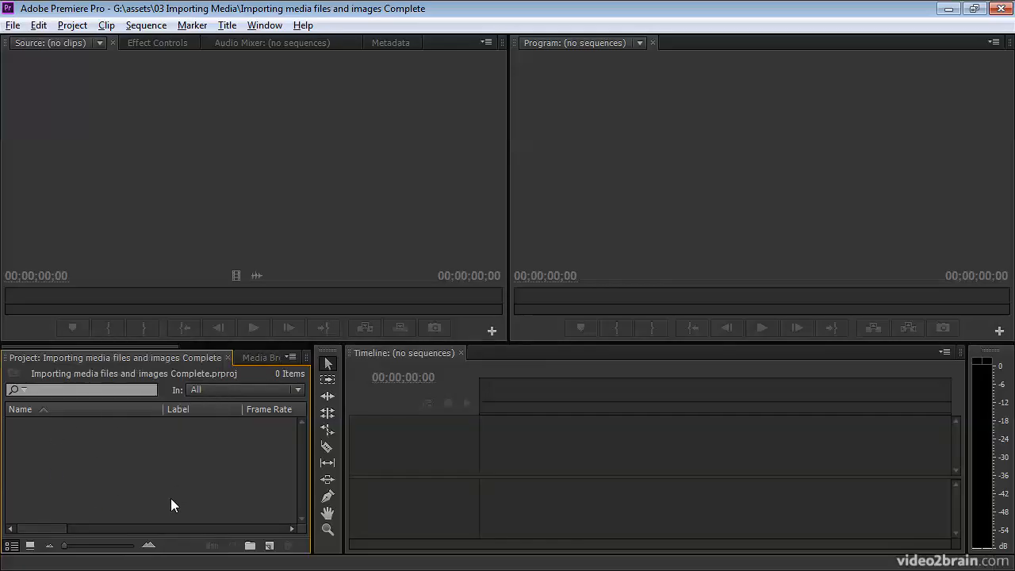
- Import the Close-up, Honey_pour, Mid-shot and Smiling clips from the Meadow folder in Video Assets into the project
{"action": "double_click", "coordinate": [120, 462]}
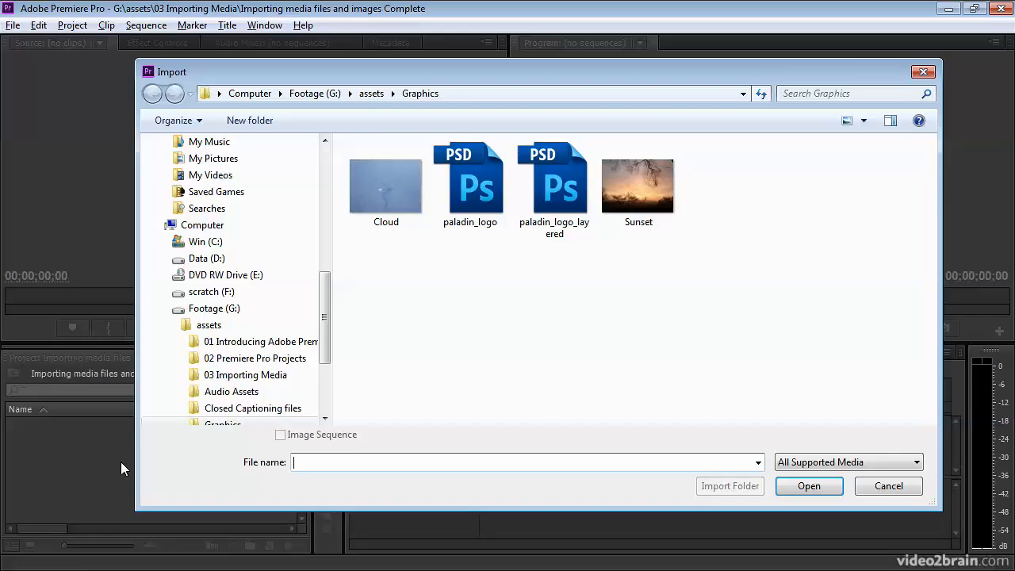
{"action": "left_click", "coordinate": [369, 95]}
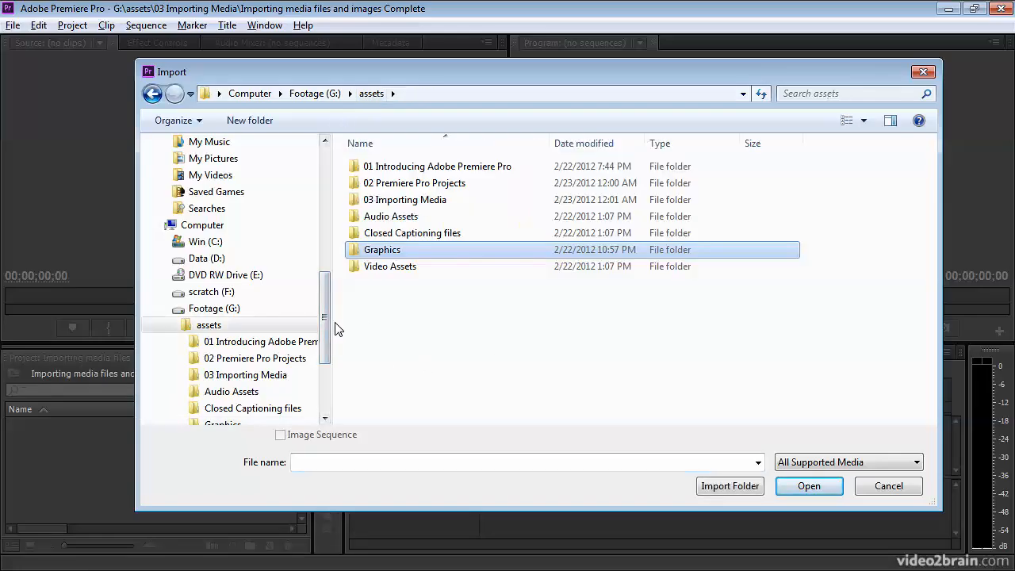
{"action": "left_click_drag", "start_coordinate": [330, 321], "coordinate": [203, 328]}
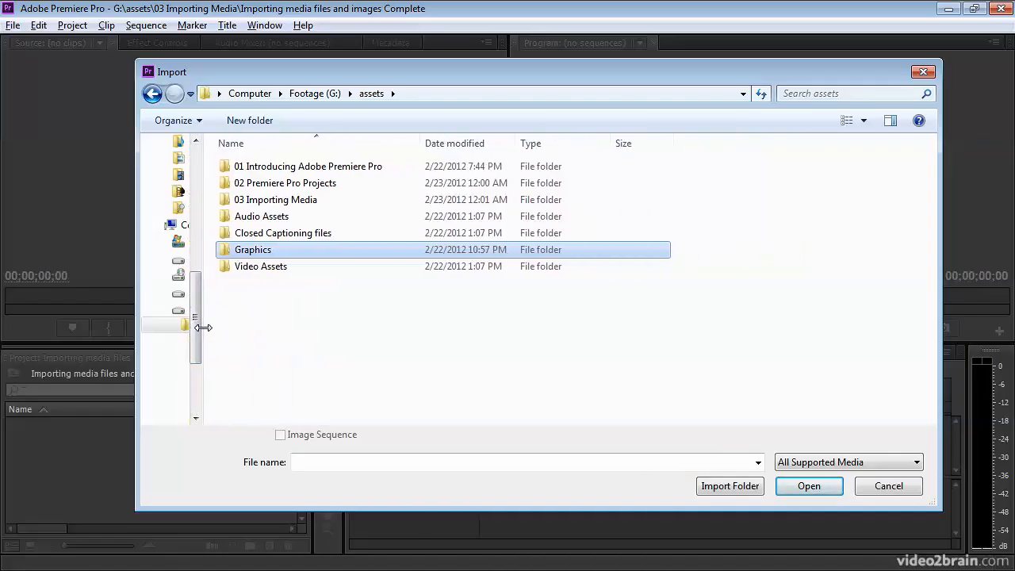
{"action": "double_click", "coordinate": [238, 267]}
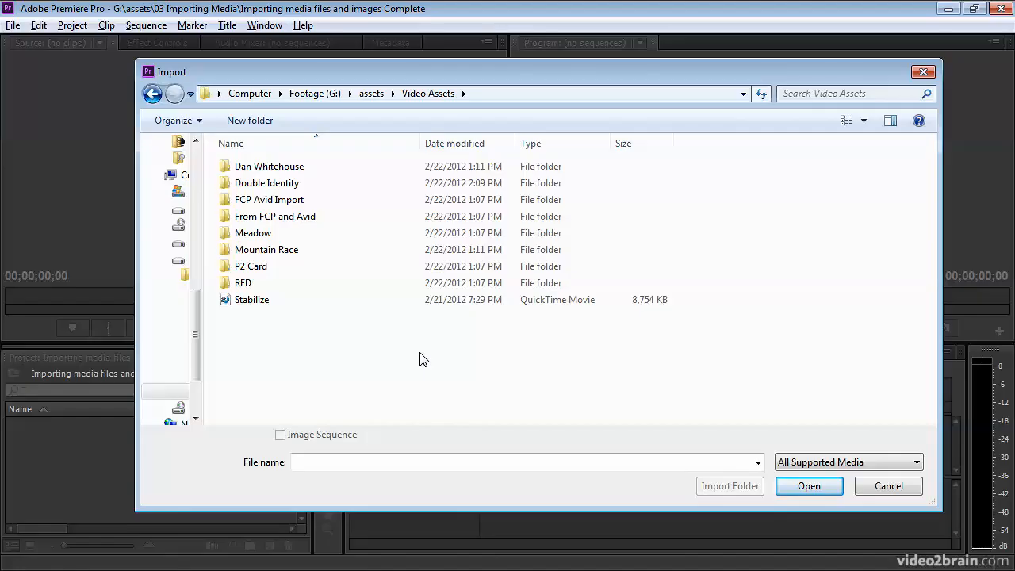
{"action": "double_click", "coordinate": [228, 238]}
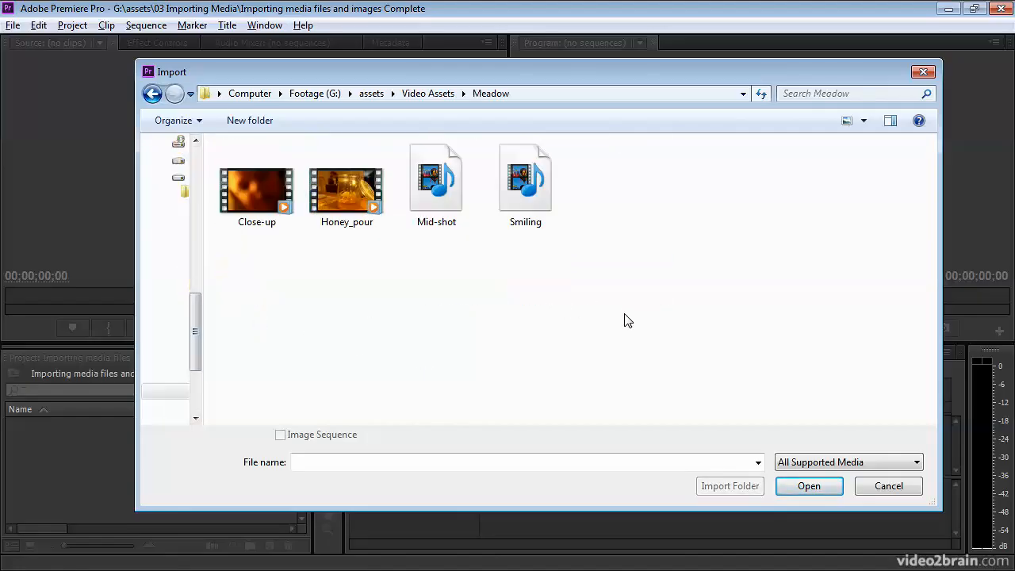
{"action": "left_click_drag", "start_coordinate": [621, 312], "coordinate": [230, 173]}
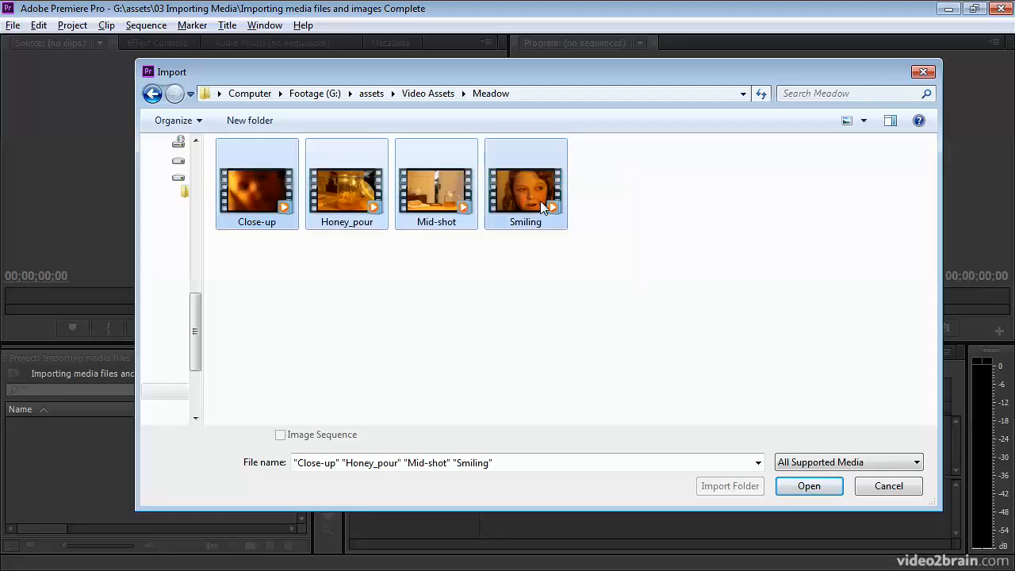
{"action": "left_click", "coordinate": [809, 486]}
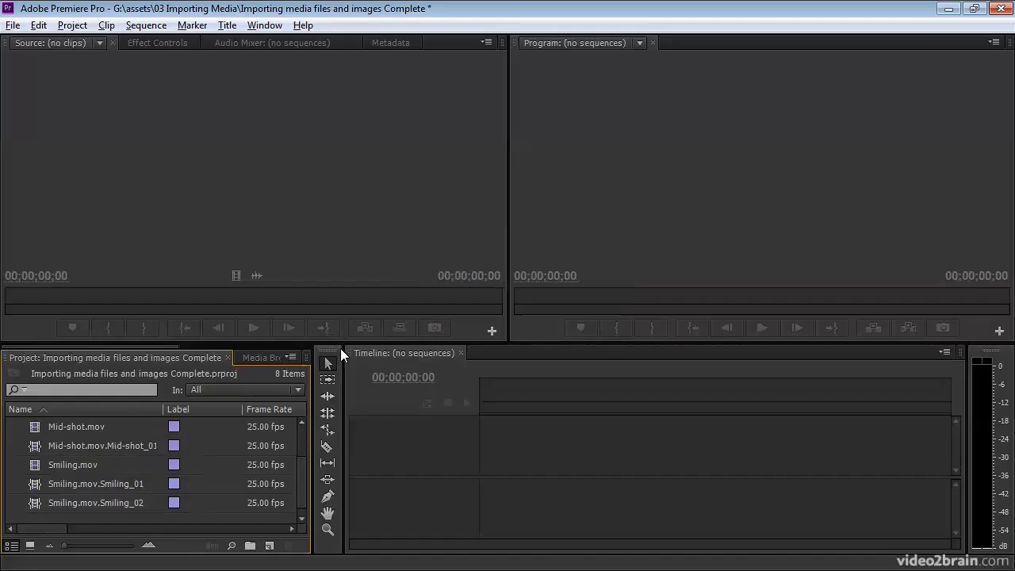
- Enlarge the Project panel in height and width, and load Honey_pour.mov into the Source Monitor, moving to 00:00:02:00
{"action": "left_click_drag", "start_coordinate": [340, 343], "coordinate": [340, 242]}
{"action": "left_click_drag", "start_coordinate": [310, 351], "coordinate": [466, 359]}
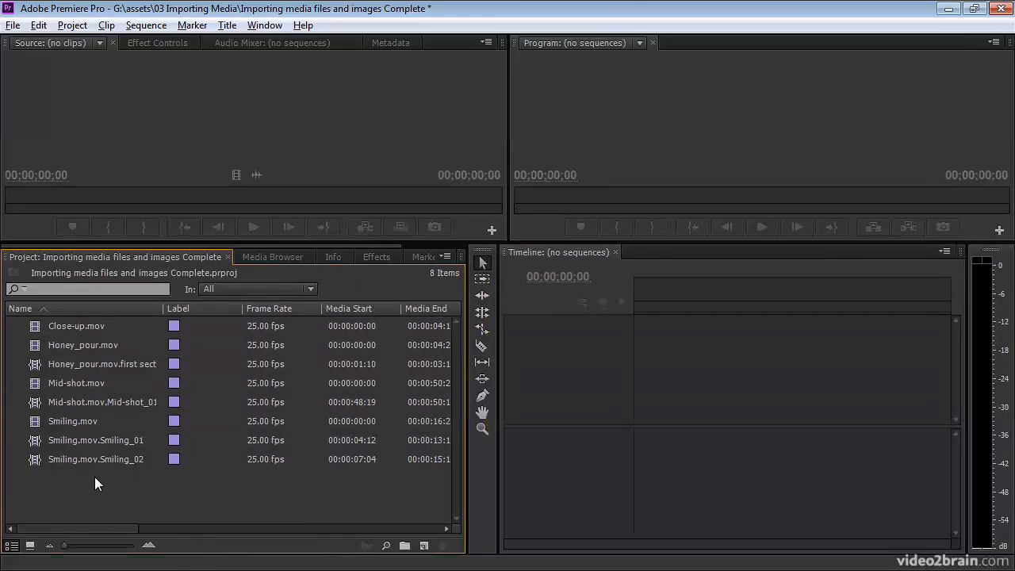
{"action": "left_click", "coordinate": [34, 346]}
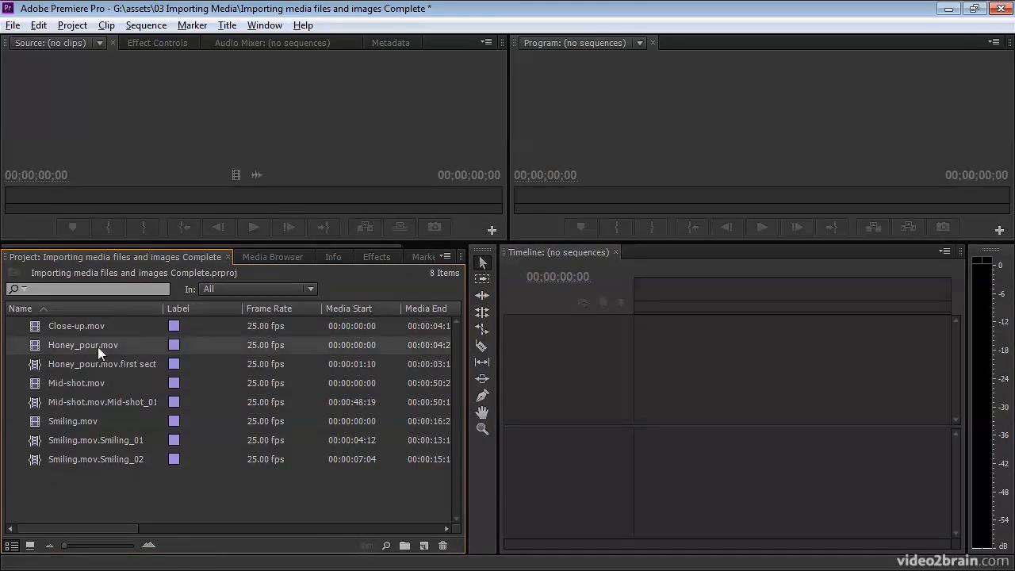
{"action": "left_click_drag", "start_coordinate": [35, 349], "coordinate": [231, 194]}
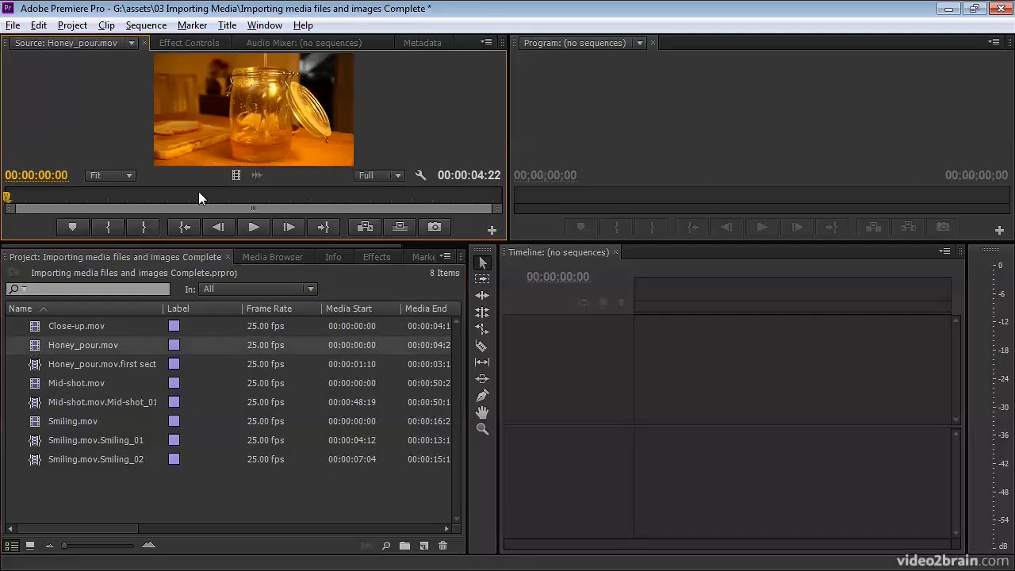
{"action": "left_click", "coordinate": [209, 197]}
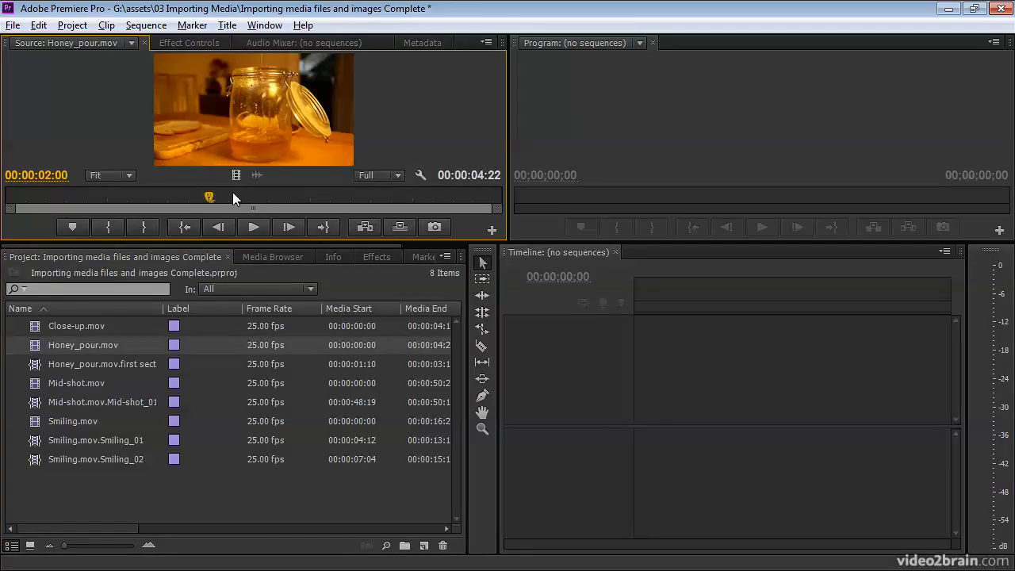
- Open the "first section" subclip of Honey_pour.mov in the Source Monitor and move to 00:00:02:03
{"action": "left_click", "coordinate": [35, 365]}
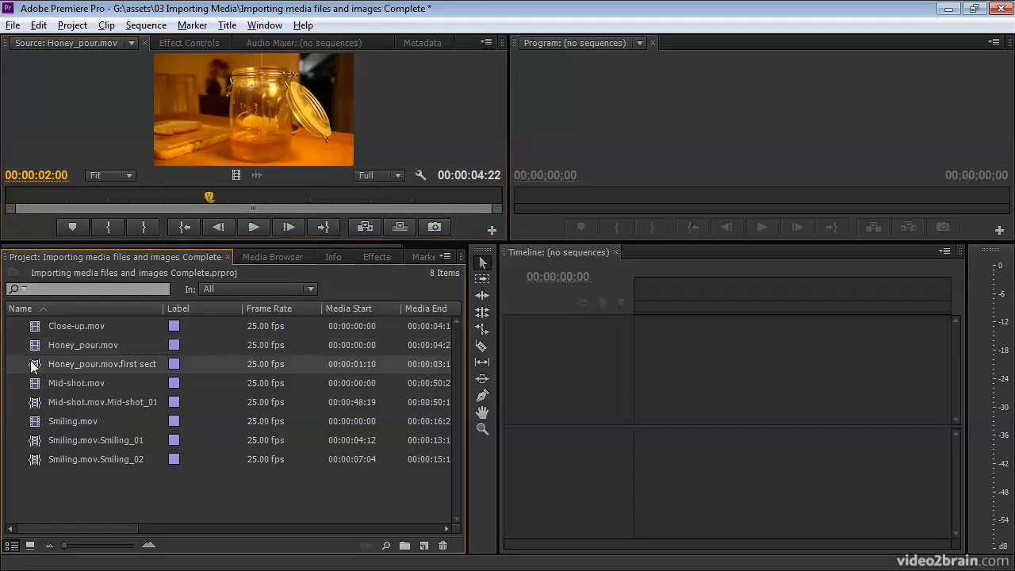
{"action": "double_click", "coordinate": [37, 368]}
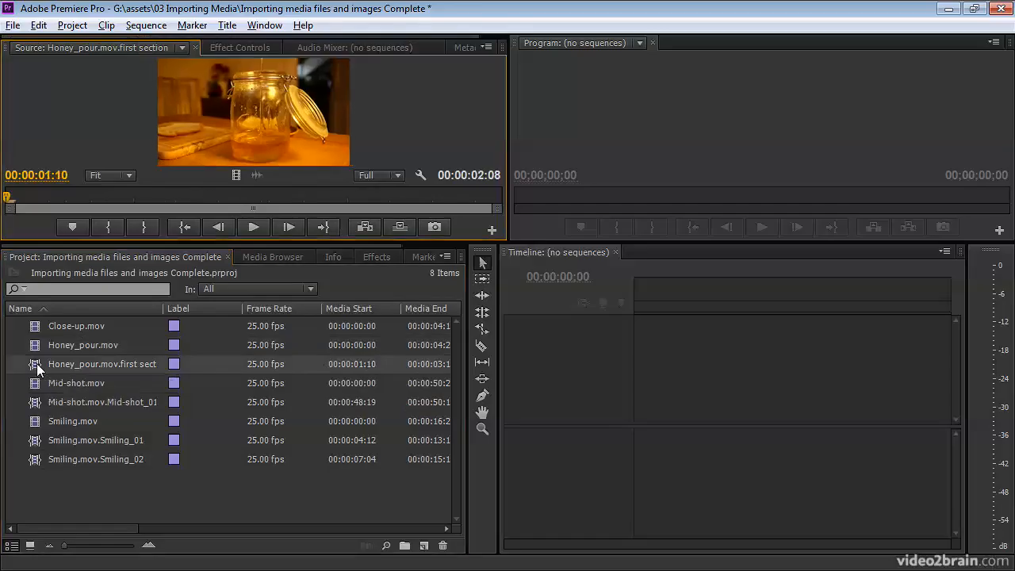
{"action": "left_click", "coordinate": [161, 197]}
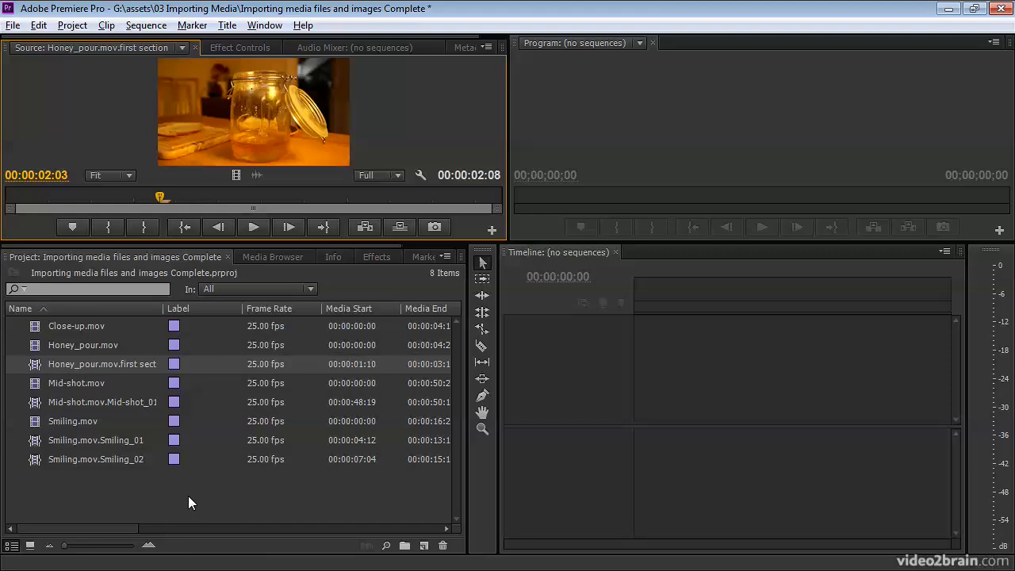
- Mark the range from 00:00:02:07 to 00:00:02:22 in the open subclip and make a new subclip with the default name
{"action": "right_click", "coordinate": [242, 135]}
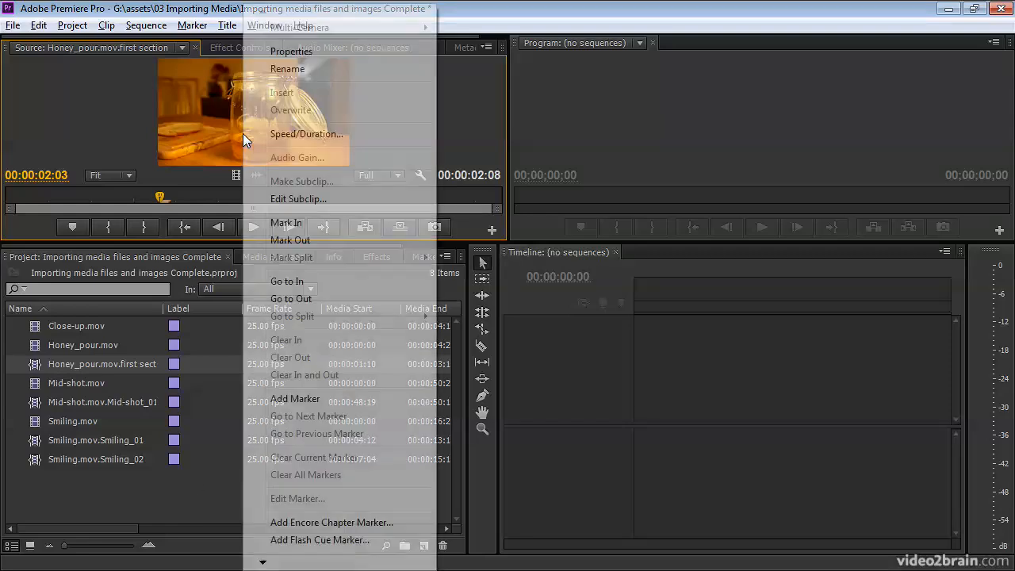
{"action": "left_click", "coordinate": [234, 134]}
{"action": "left_click", "coordinate": [194, 199]}
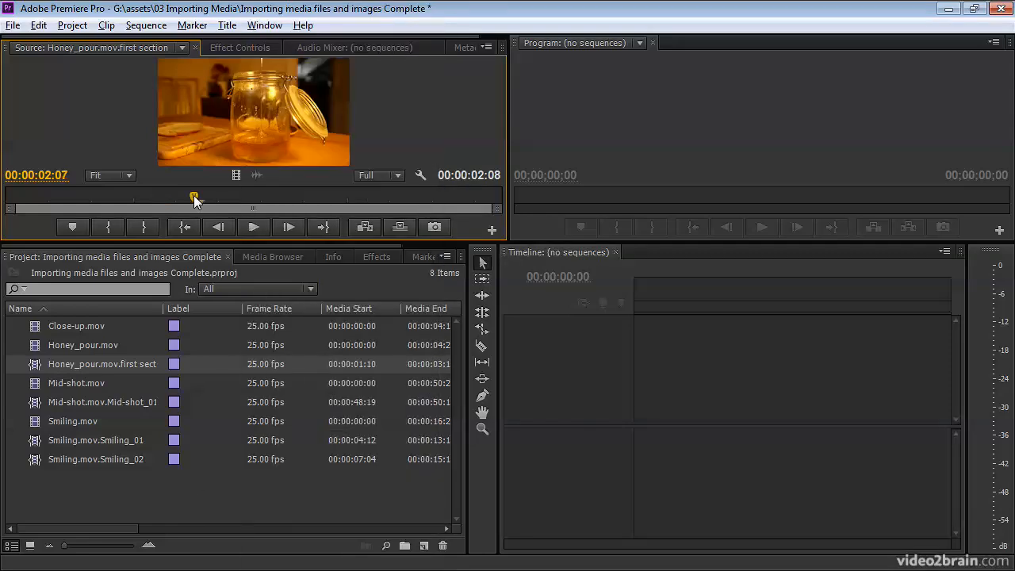
{"action": "key", "text": "i"}
{"action": "key", "text": "o"}
{"action": "left_click", "coordinate": [322, 199]}
{"action": "right_click", "coordinate": [265, 122]}
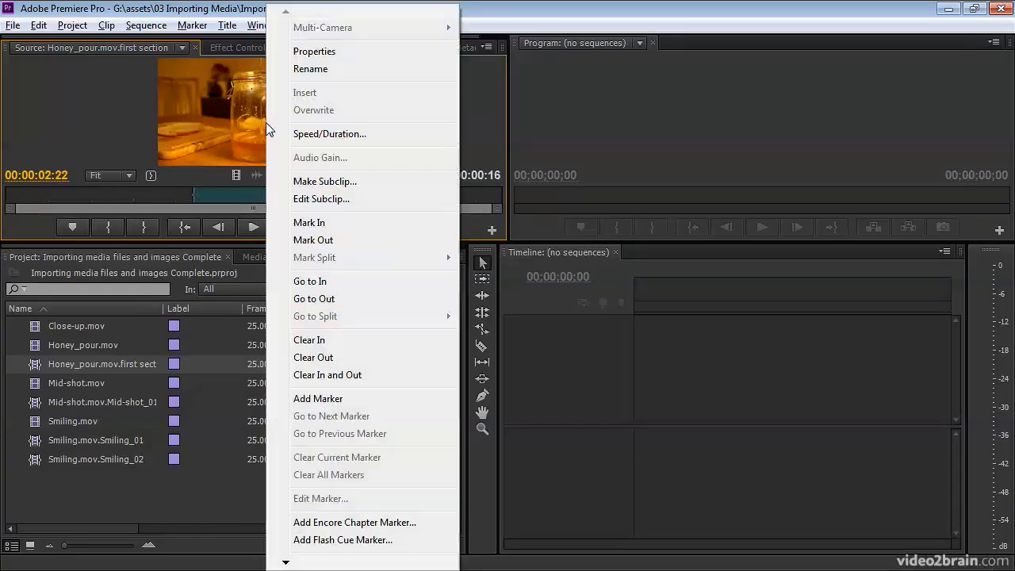
{"action": "left_click", "coordinate": [377, 185]}
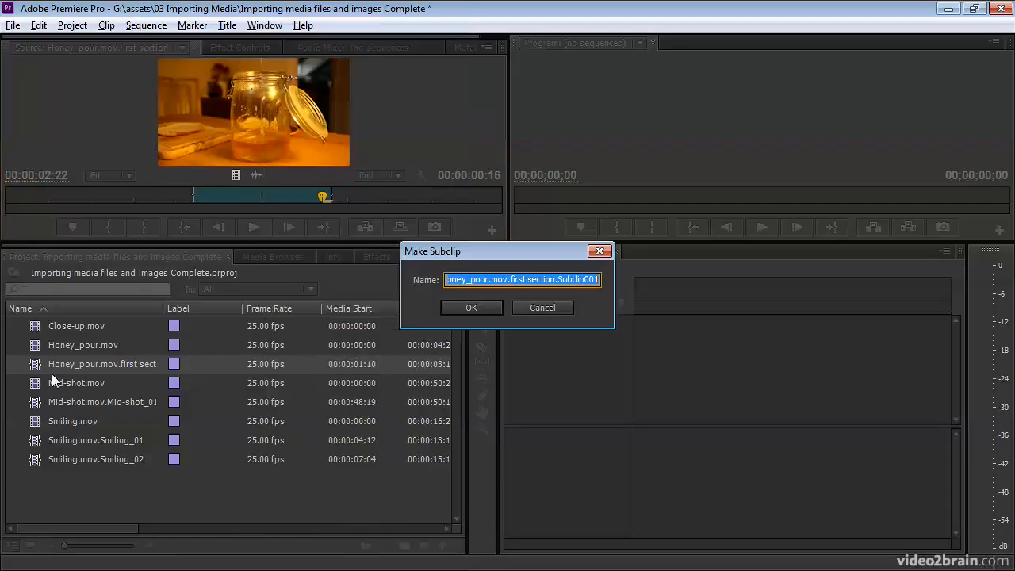
{"action": "left_click", "coordinate": [485, 309]}
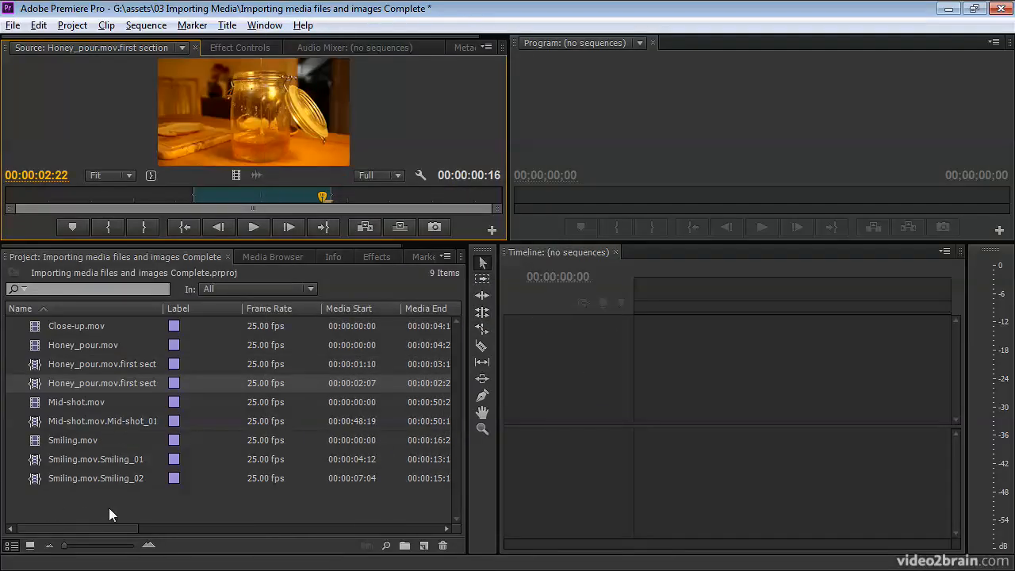
- Create a new bin named "First media" at the top level of the project
{"action": "left_click", "coordinate": [222, 508]}
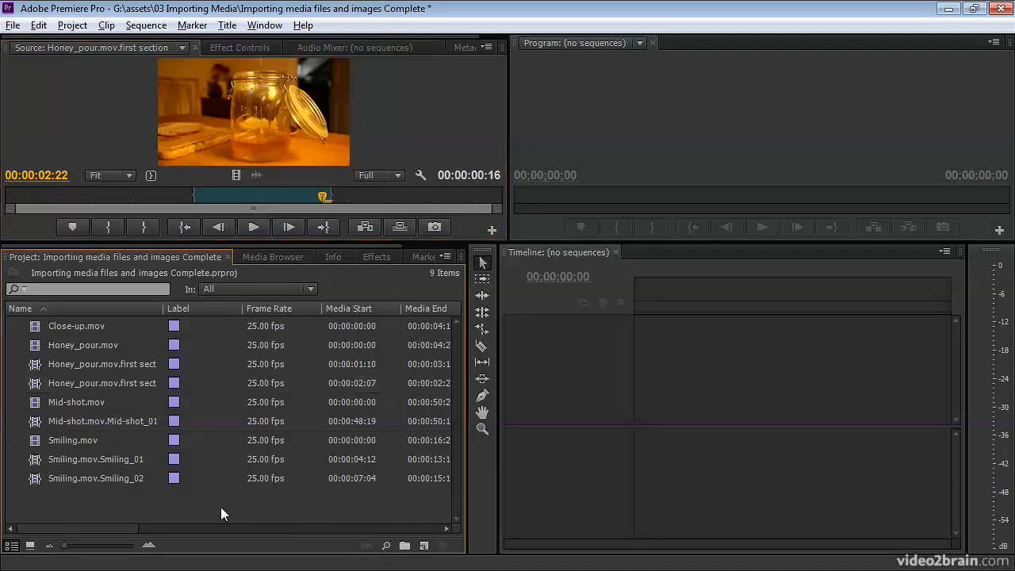
{"action": "left_click", "coordinate": [406, 546]}
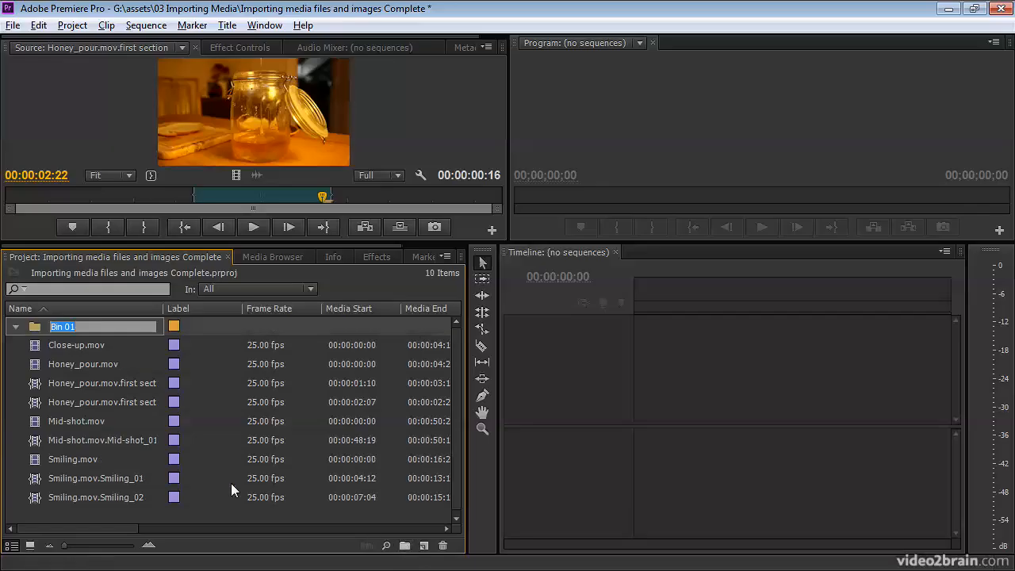
{"action": "type", "text": "First media"}
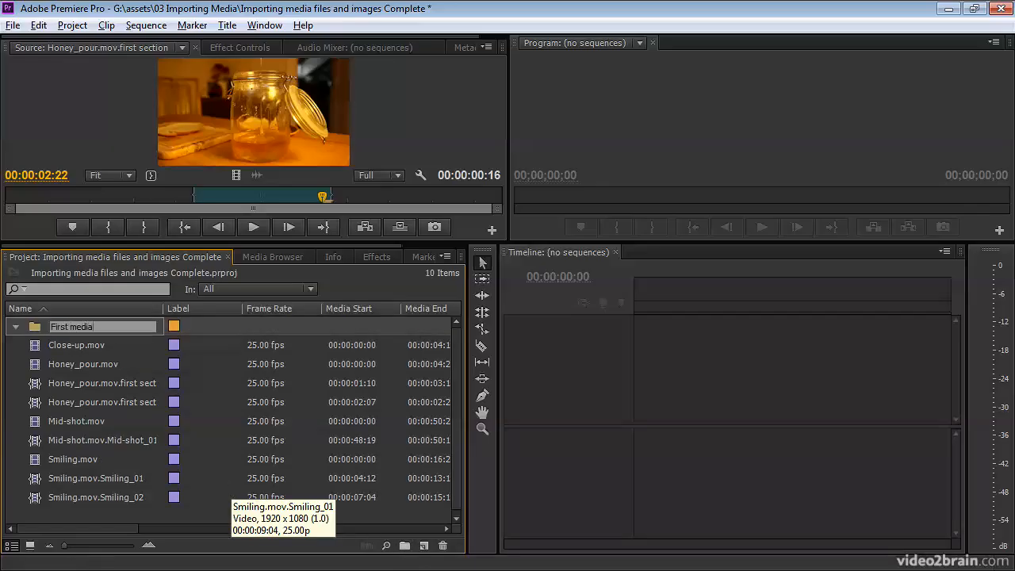
{"action": "key", "text": "Tab"}
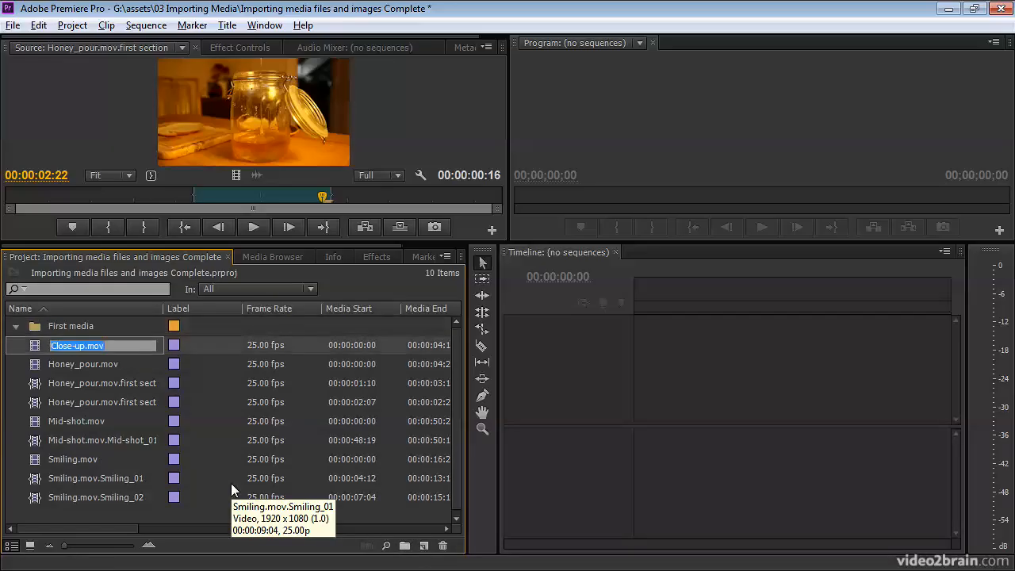
{"action": "key", "text": "Return"}
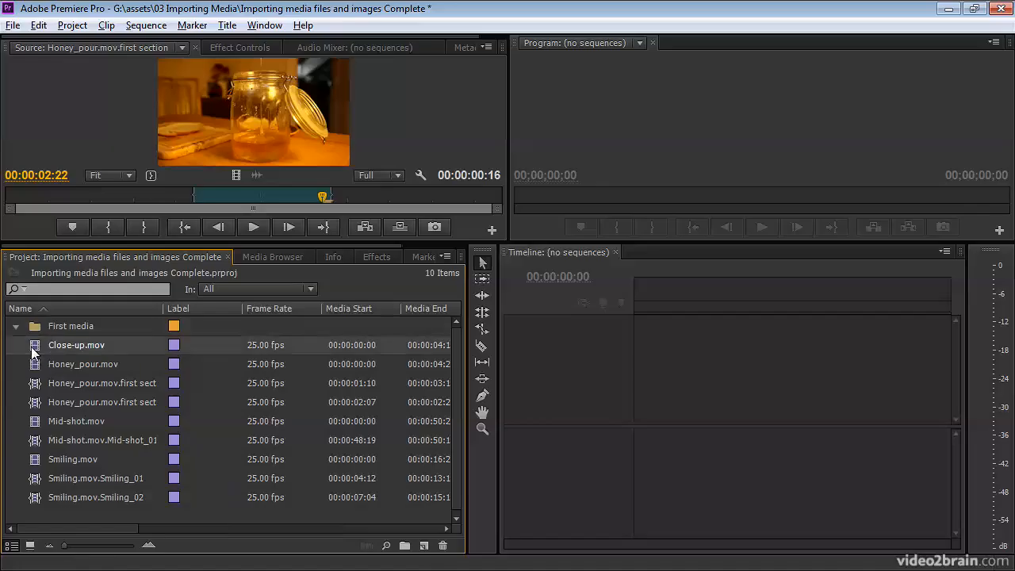
- Move all clips and subclips, from Close-up.mov to Smiling.mov.Smiling_02, into the First media bin and collapse it
{"action": "left_click", "coordinate": [36, 496], "text": "shift"}
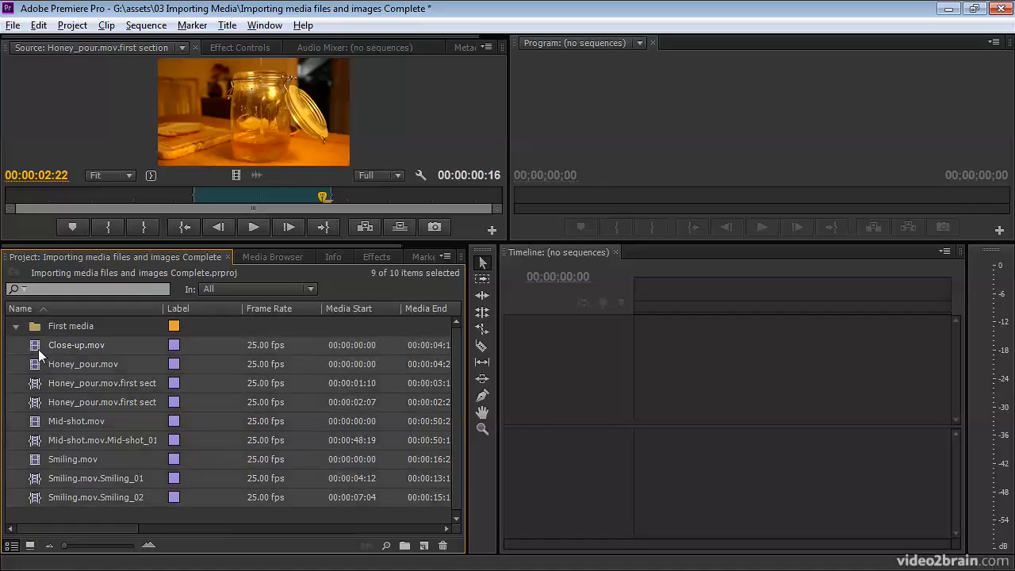
{"action": "left_click_drag", "start_coordinate": [37, 353], "coordinate": [36, 327]}
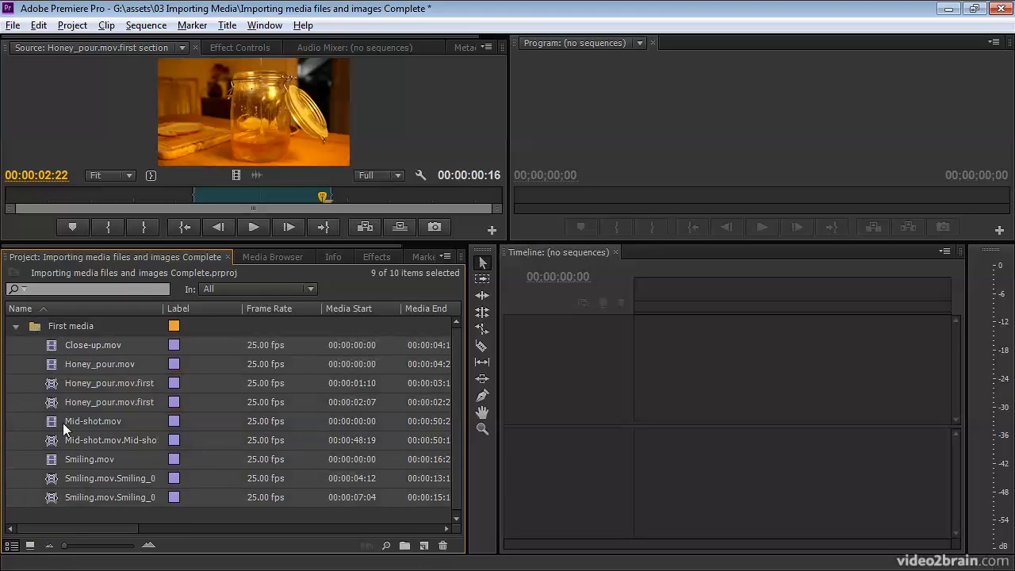
{"action": "left_click", "coordinate": [16, 328]}
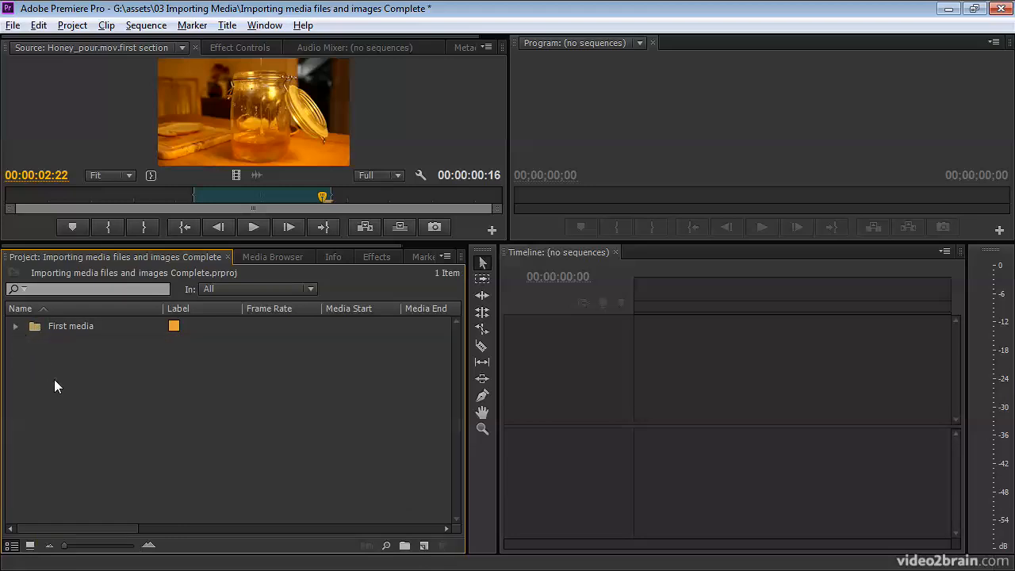
- Import the whole Double Identity folder from the Video Assets folder into the project
{"action": "double_click", "coordinate": [134, 394]}
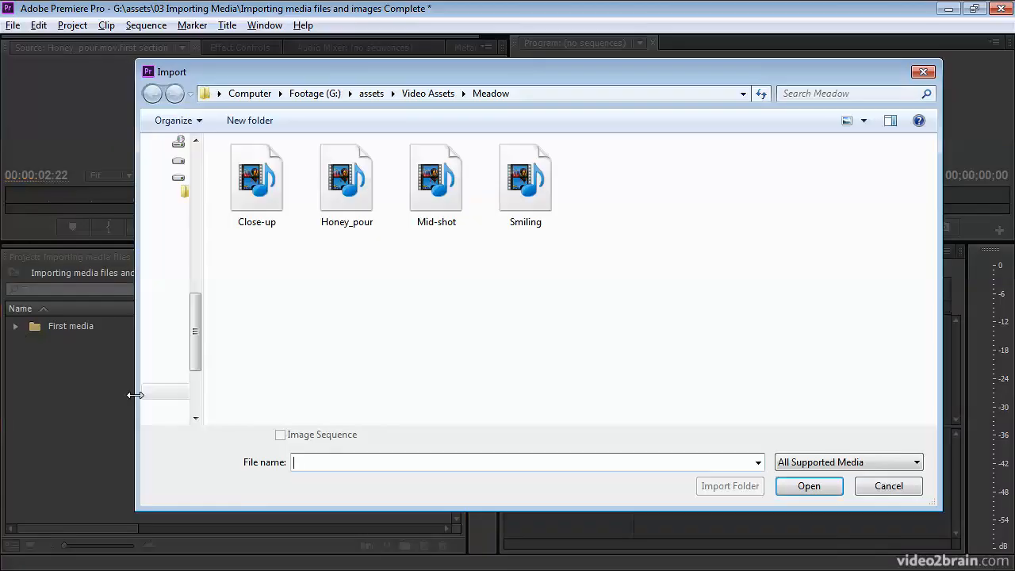
{"action": "left_click", "coordinate": [434, 95]}
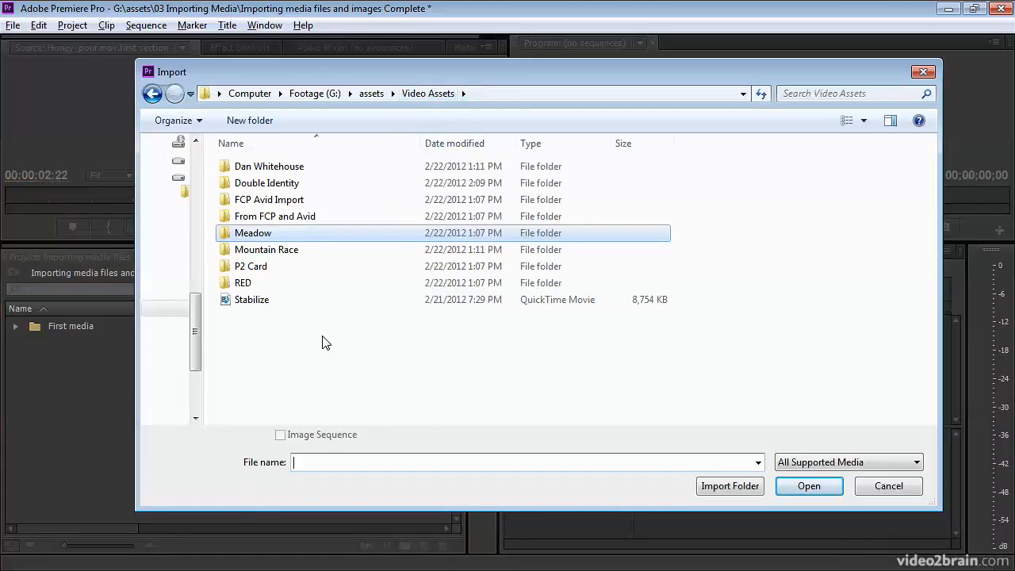
{"action": "left_click", "coordinate": [233, 191]}
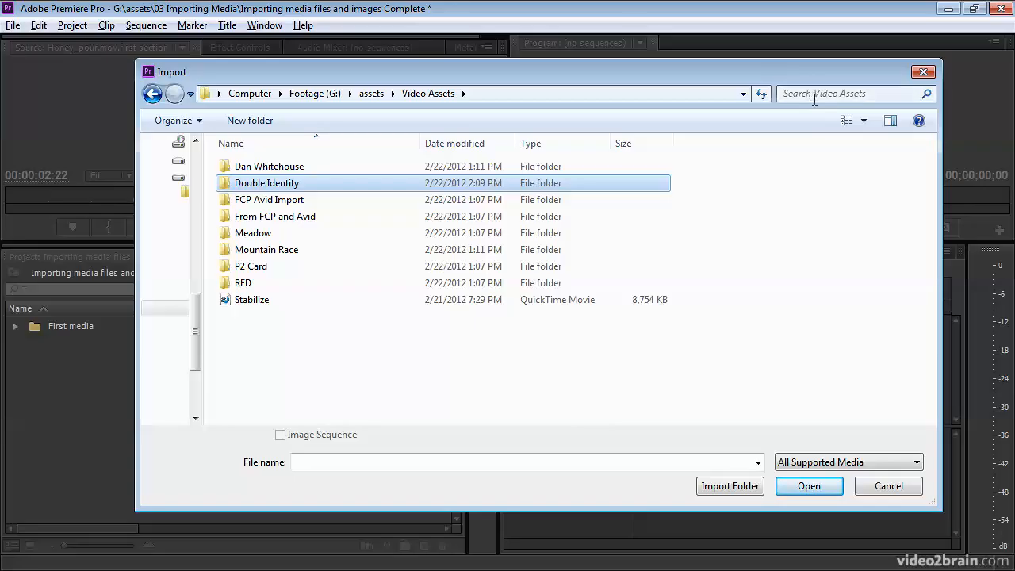
{"action": "left_click", "coordinate": [720, 488]}
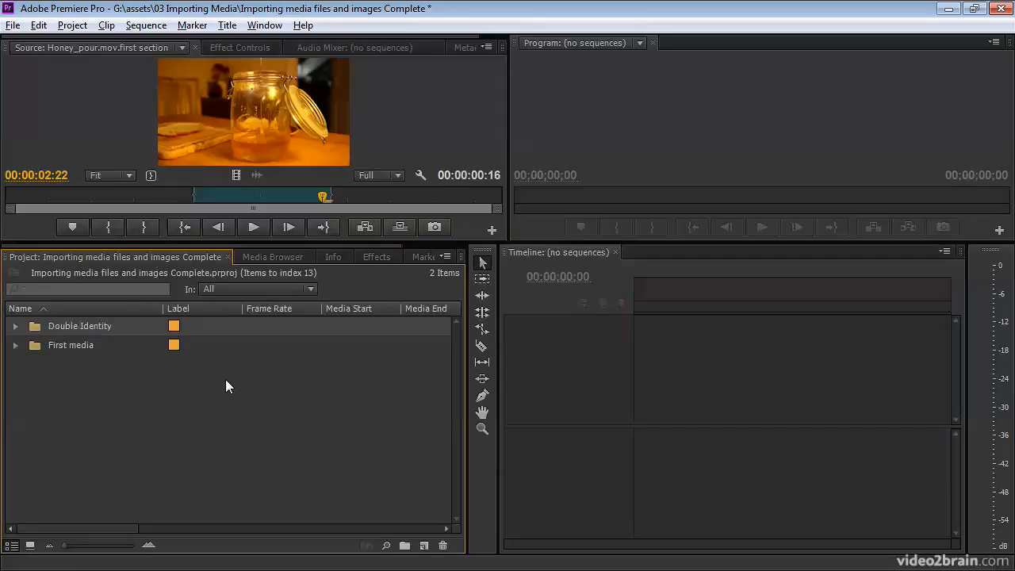
- Expand the Double Identity bin to review its imported clips and collapse it again
{"action": "left_click", "coordinate": [15, 326]}
{"action": "mouse_move", "coordinate": [453, 354]}
{"action": "left_mouse_down"}
{"action": "mouse_move", "coordinate": [458, 421]}
{"action": "mouse_move", "coordinate": [459, 341]}
{"action": "left_mouse_up"}
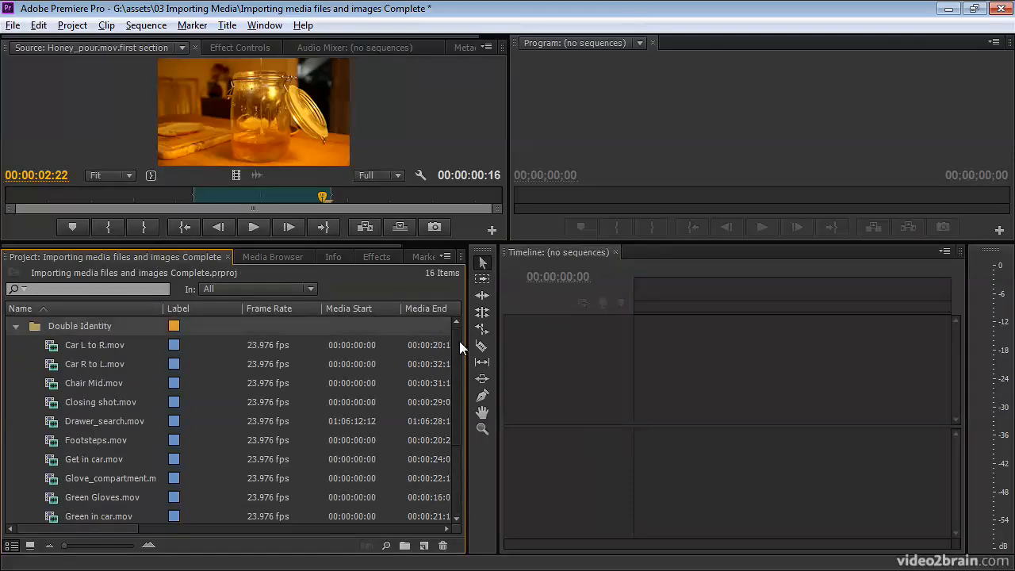
{"action": "left_click", "coordinate": [56, 347]}
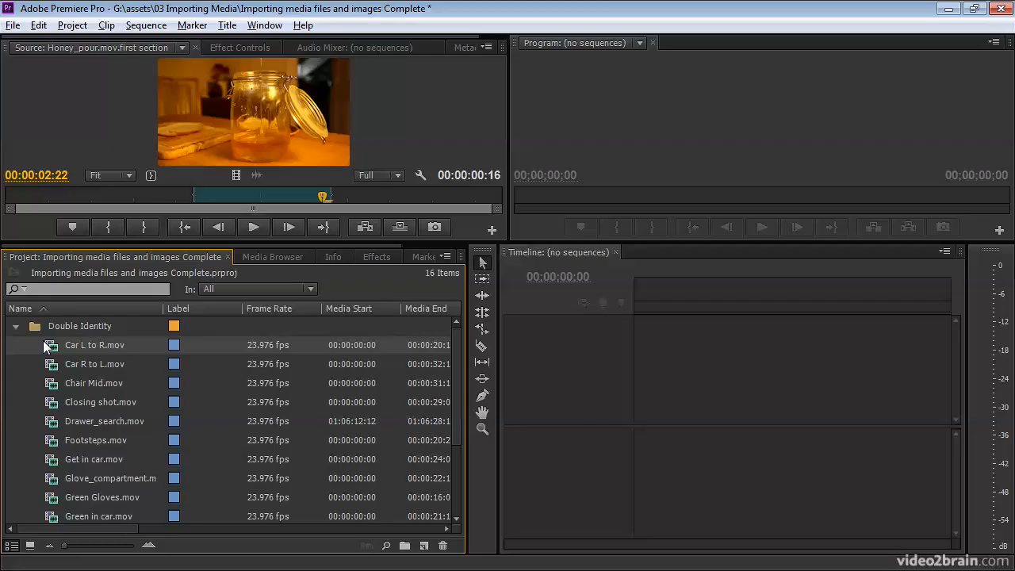
{"action": "mouse_move", "coordinate": [42, 341]}
{"action": "left_click", "coordinate": [15, 325]}
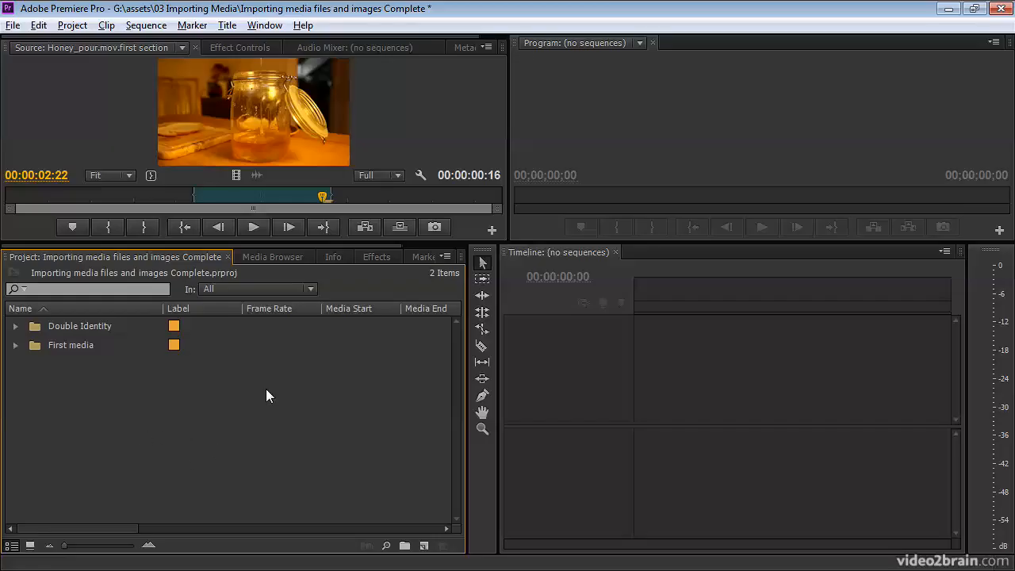
- Import RED Video.R3D from the RED folder inside Video Assets
{"action": "double_click", "coordinate": [123, 413]}
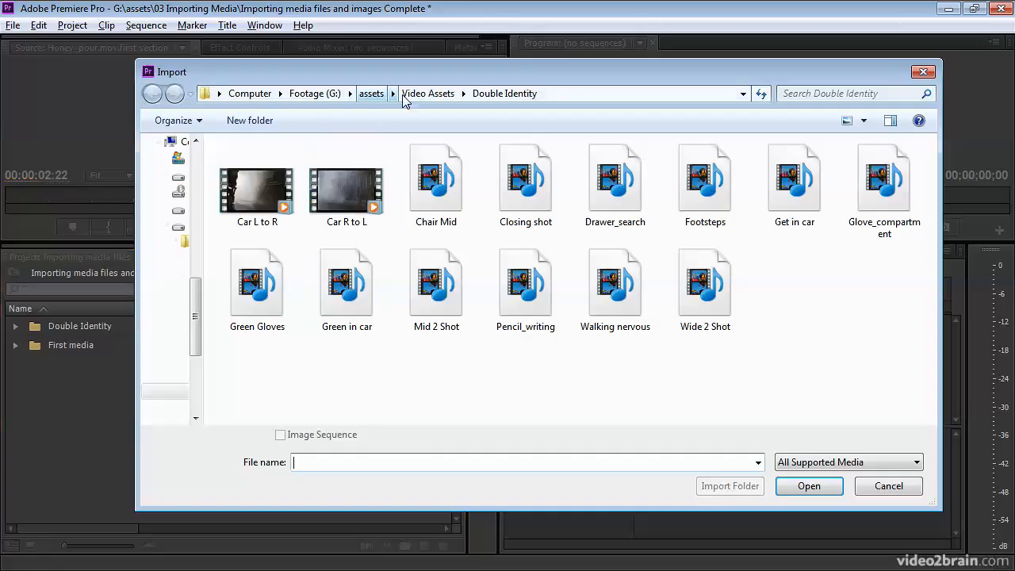
{"action": "left_click", "coordinate": [414, 95]}
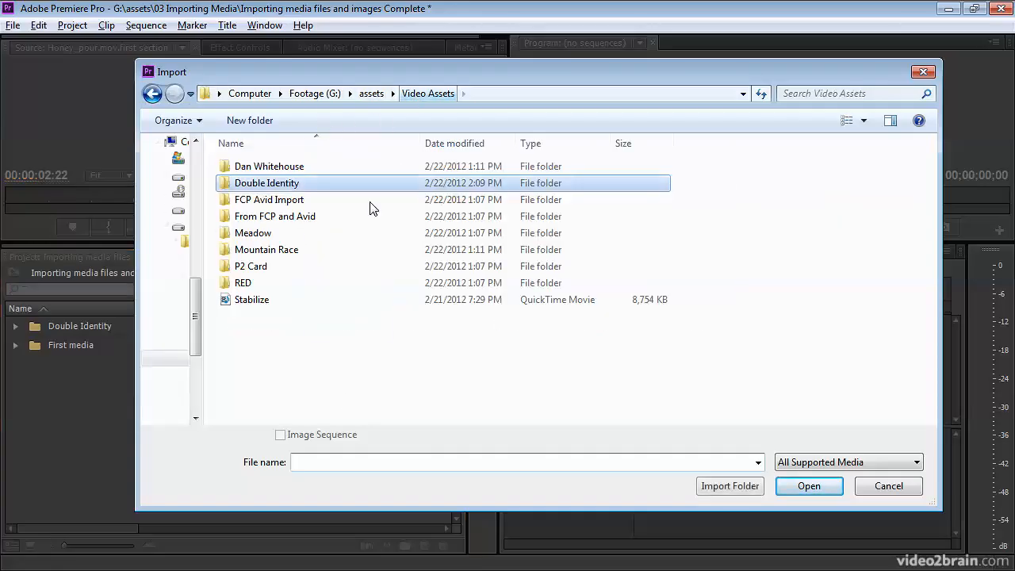
{"action": "double_click", "coordinate": [221, 287]}
{"action": "left_click", "coordinate": [227, 166]}
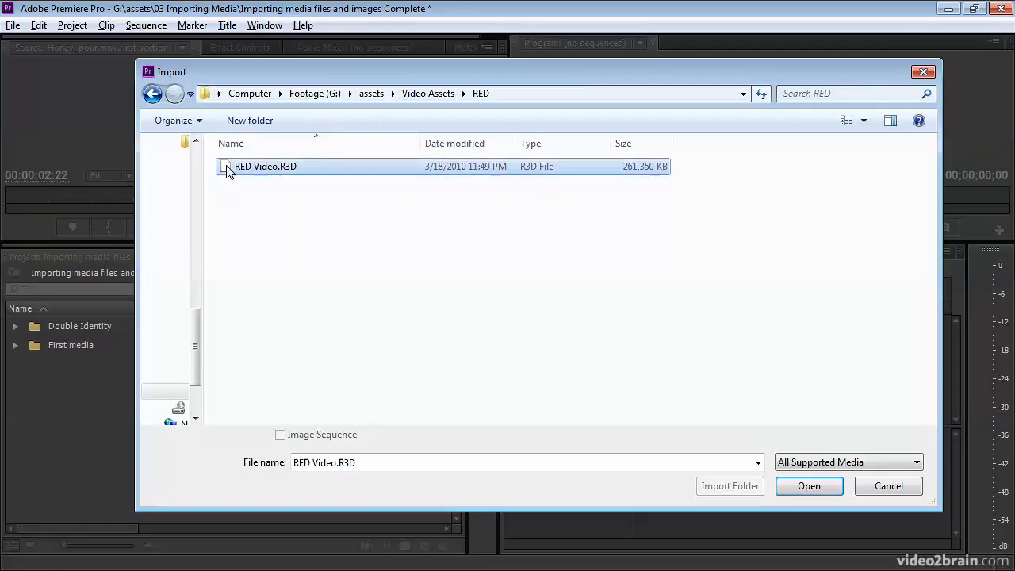
{"action": "left_click", "coordinate": [809, 487]}
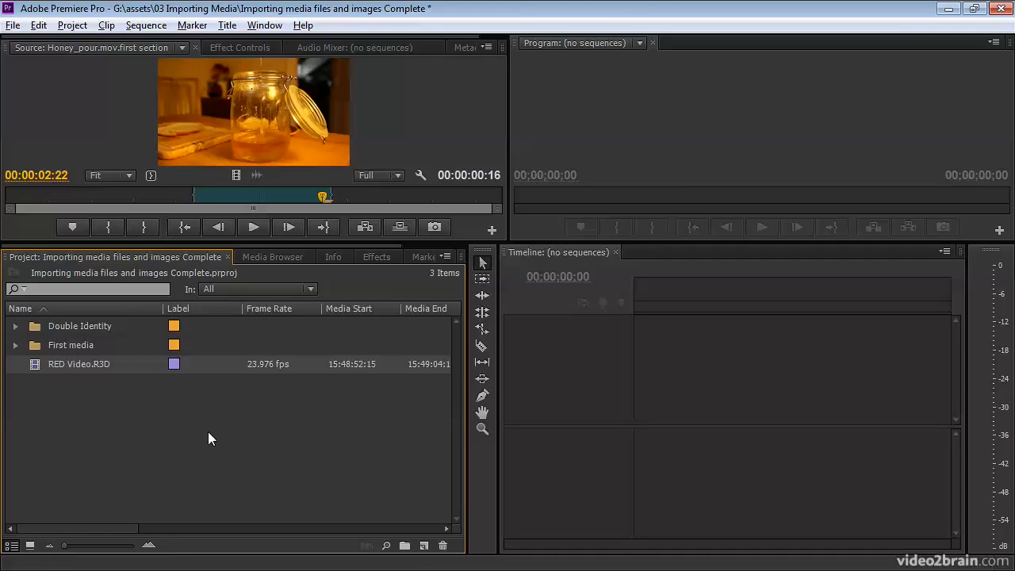
- Switch to Windows Explorer and bring the first nine clips of Video Assets > Mountain Race into the Premiere Pro project
{"action": "left_click_drag", "start_coordinate": [1014, 262], "coordinate": [596, 92]}
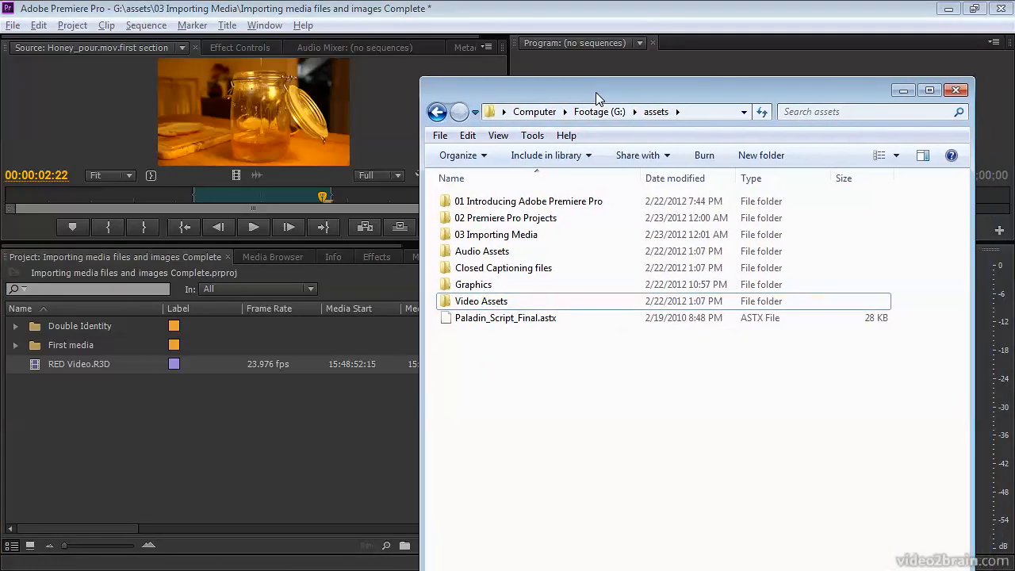
{"action": "double_click", "coordinate": [446, 302]}
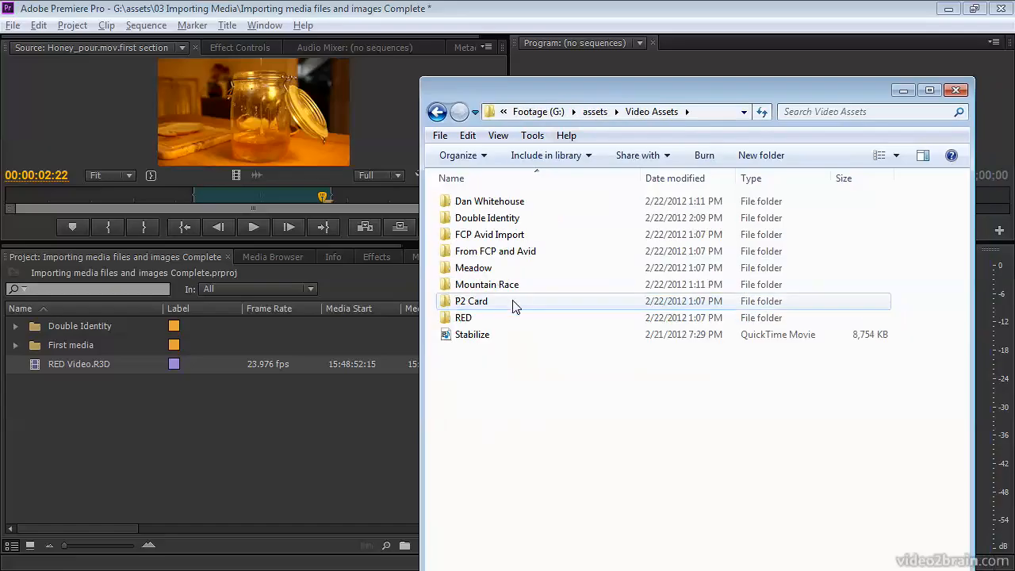
{"action": "double_click", "coordinate": [448, 286]}
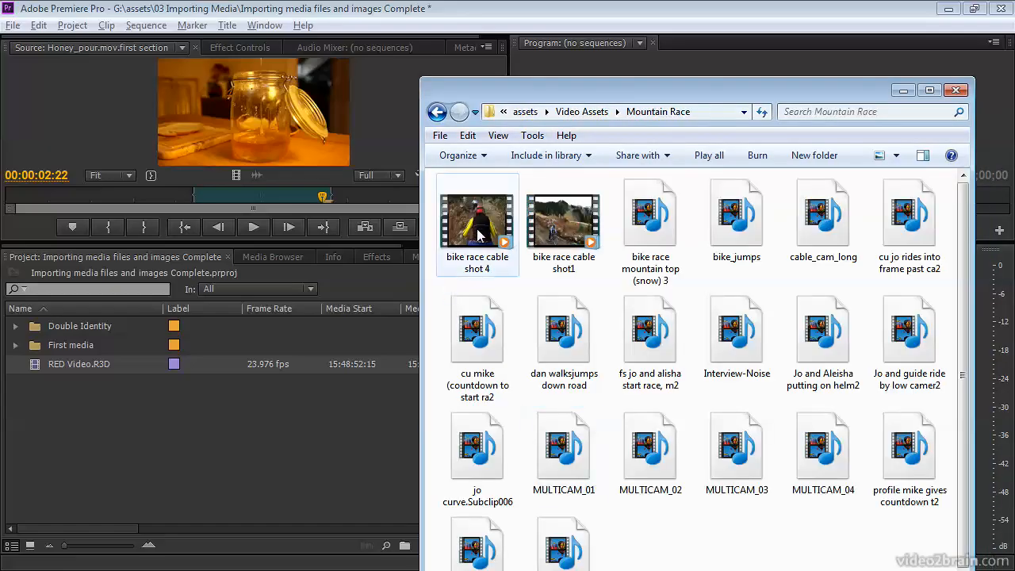
{"action": "left_click", "coordinate": [644, 346], "text": "shift"}
{"action": "left_click_drag", "start_coordinate": [644, 346], "coordinate": [175, 456]}
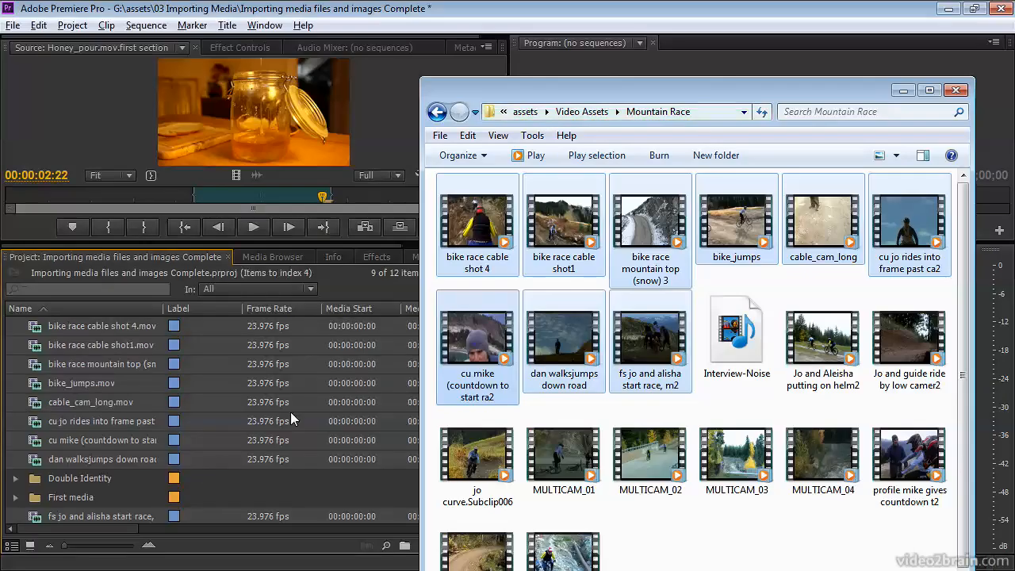
{"action": "left_click", "coordinate": [904, 90]}
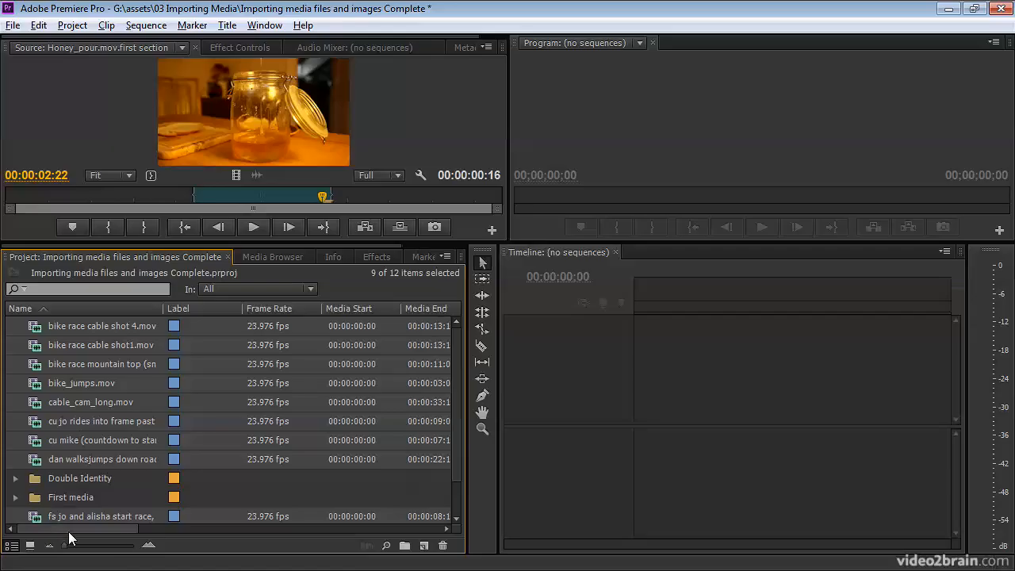
- Create a new bin named "Race" at the top level of the project
{"action": "left_click", "coordinate": [404, 545]}
{"action": "type", "text": "Race"}
{"action": "key", "text": "Tab"}
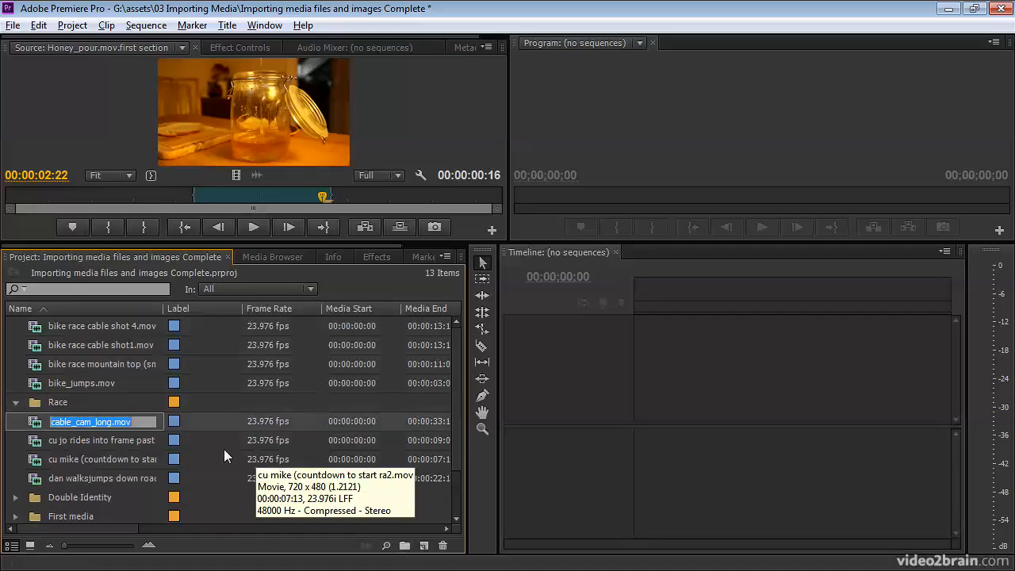
- Move all nine imported mountain race clips into the Race bin and collapse it
{"action": "left_click", "coordinate": [38, 332]}
{"action": "left_click", "coordinate": [36, 383], "text": "shift"}
{"action": "left_click_drag", "start_coordinate": [36, 383], "coordinate": [38, 402]}
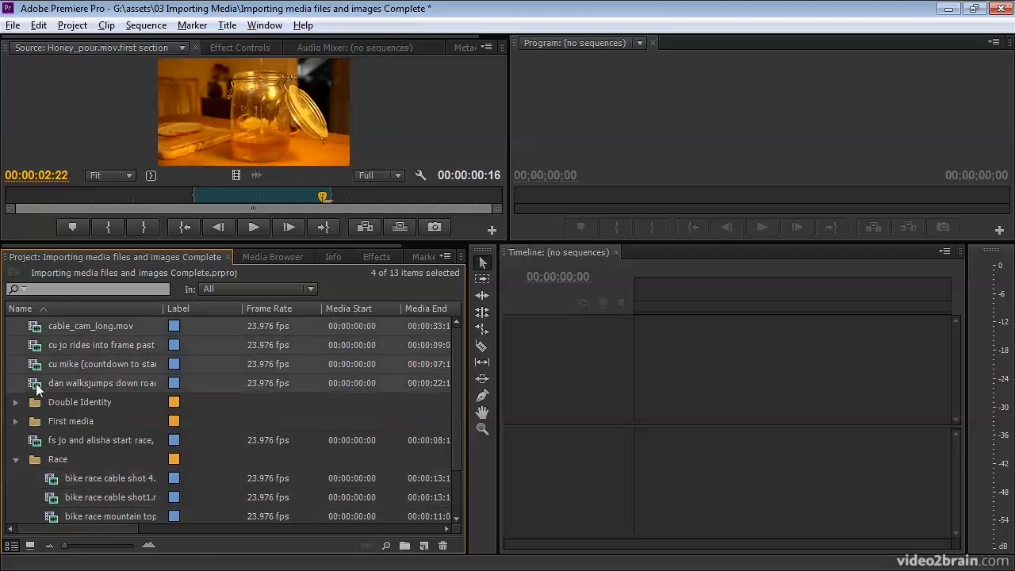
{"action": "left_click_drag", "start_coordinate": [38, 389], "coordinate": [35, 458]}
{"action": "left_click_drag", "start_coordinate": [33, 364], "coordinate": [48, 384]}
{"action": "left_click", "coordinate": [16, 327]}
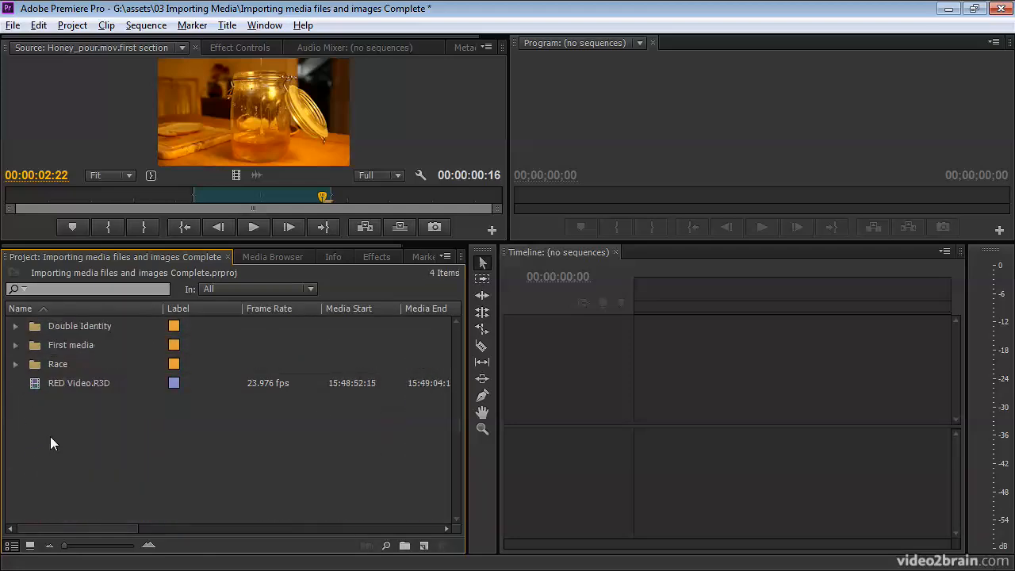
- Choose the paladin_logo_layered Photoshop file in the assets Graphics folder for import and open its layered file options
{"action": "key", "text": "Up"}
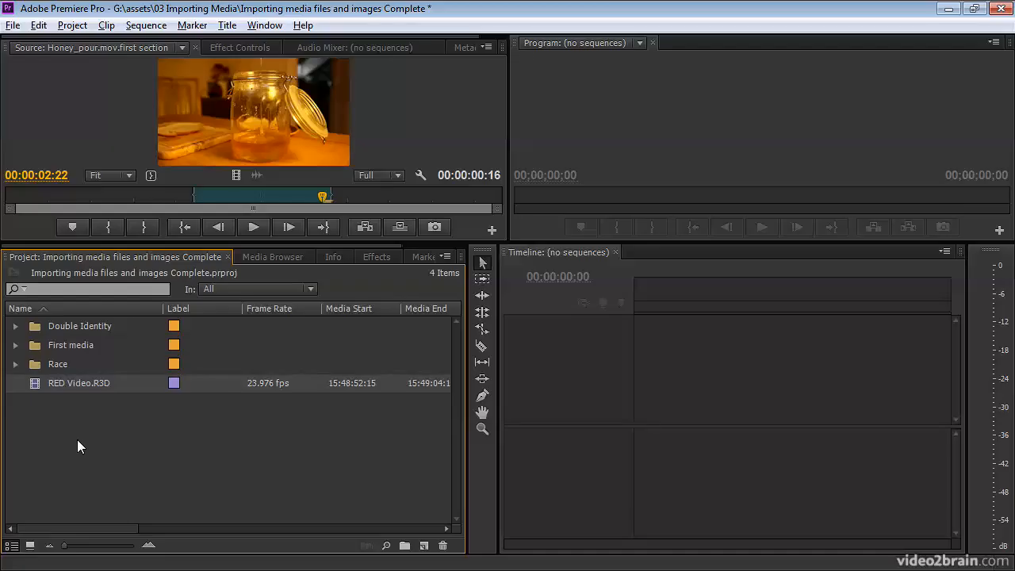
{"action": "double_click", "coordinate": [150, 447]}
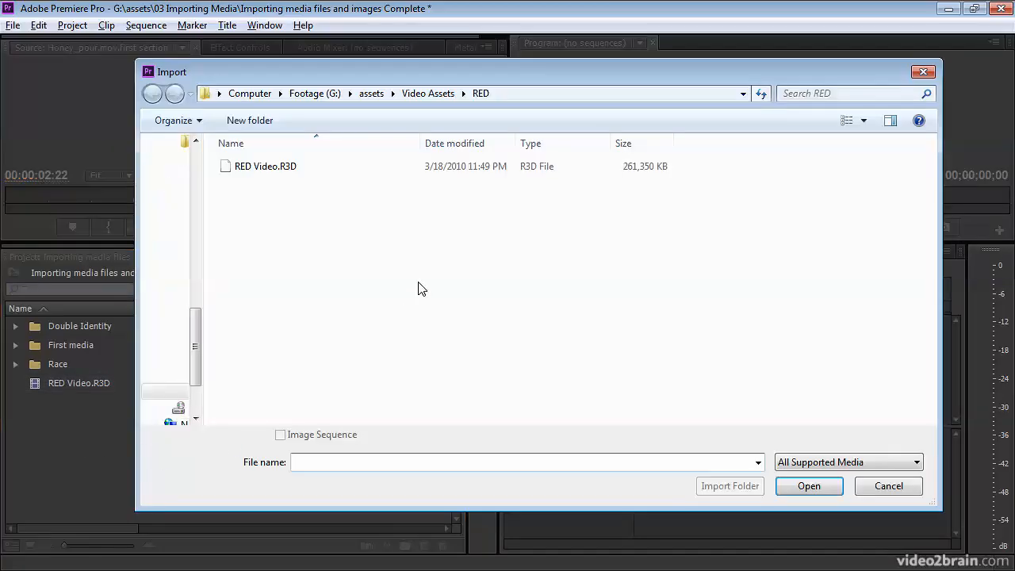
{"action": "left_click", "coordinate": [427, 93]}
{"action": "left_click", "coordinate": [370, 94]}
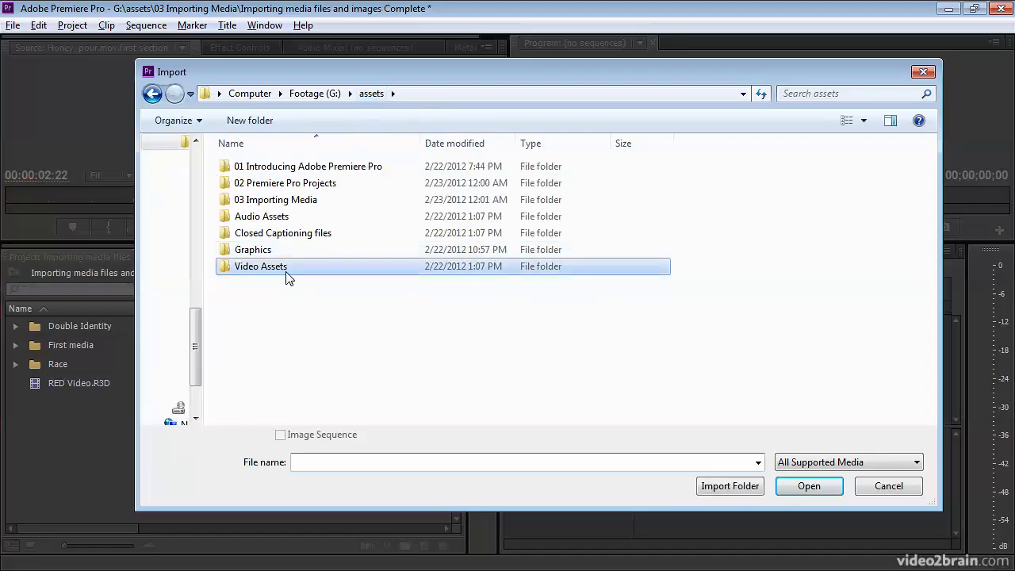
{"action": "double_click", "coordinate": [262, 249]}
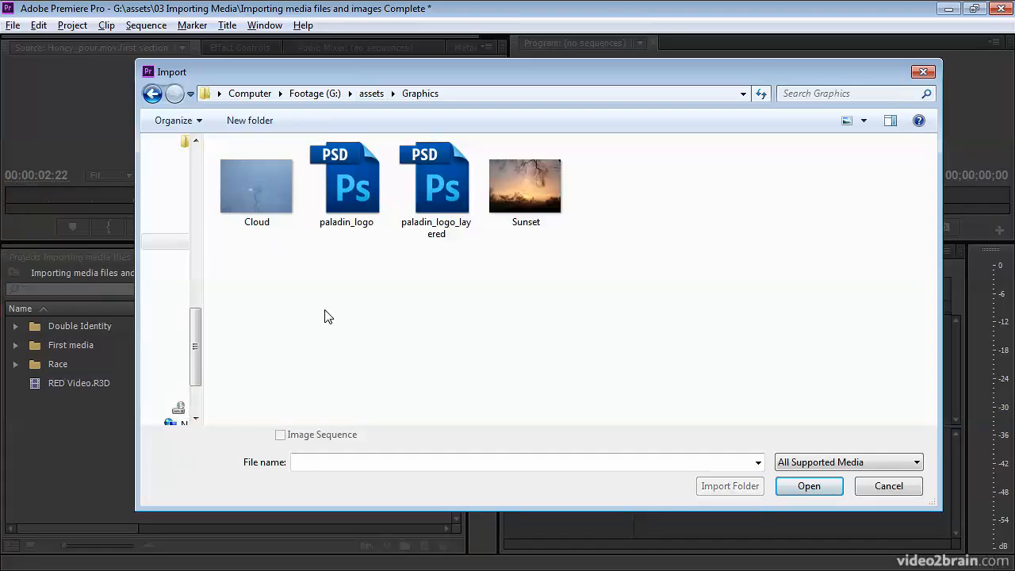
{"action": "left_click", "coordinate": [434, 188]}
{"action": "left_click", "coordinate": [805, 487]}
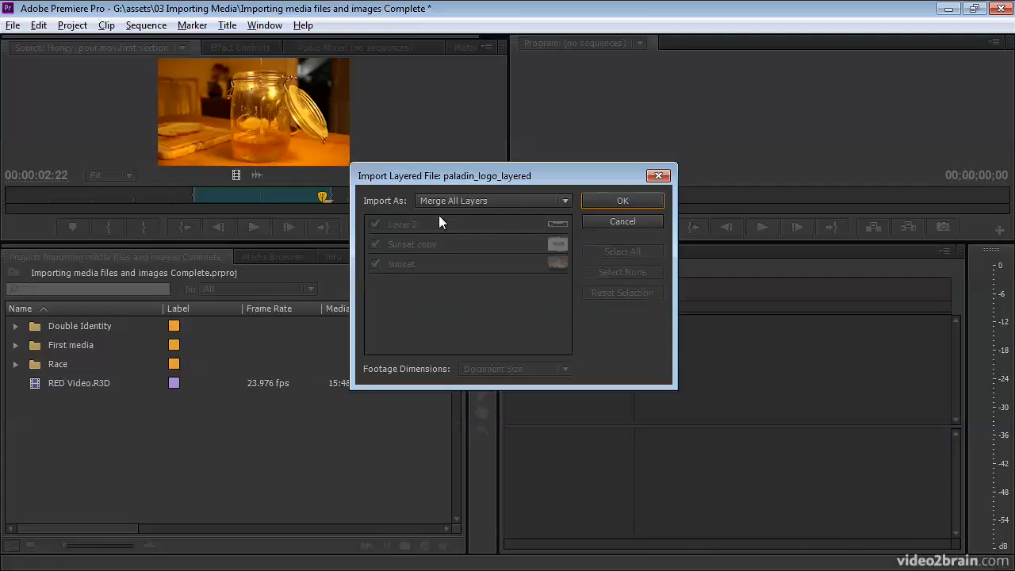
- Try the Merged Layers and Individual Layers import modes for the layered Photoshop file
{"action": "left_click", "coordinate": [518, 201]}
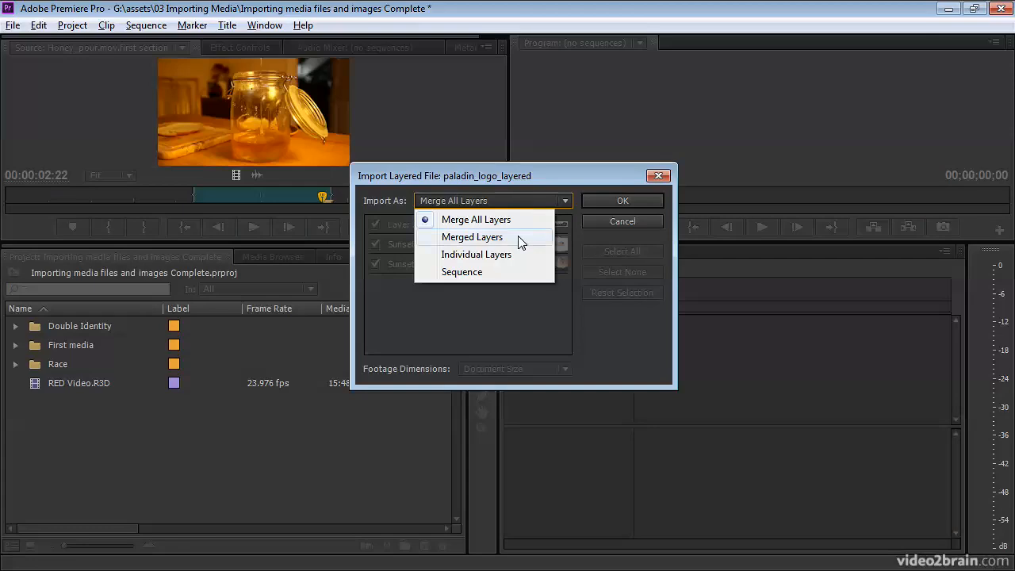
{"action": "left_click", "coordinate": [518, 235]}
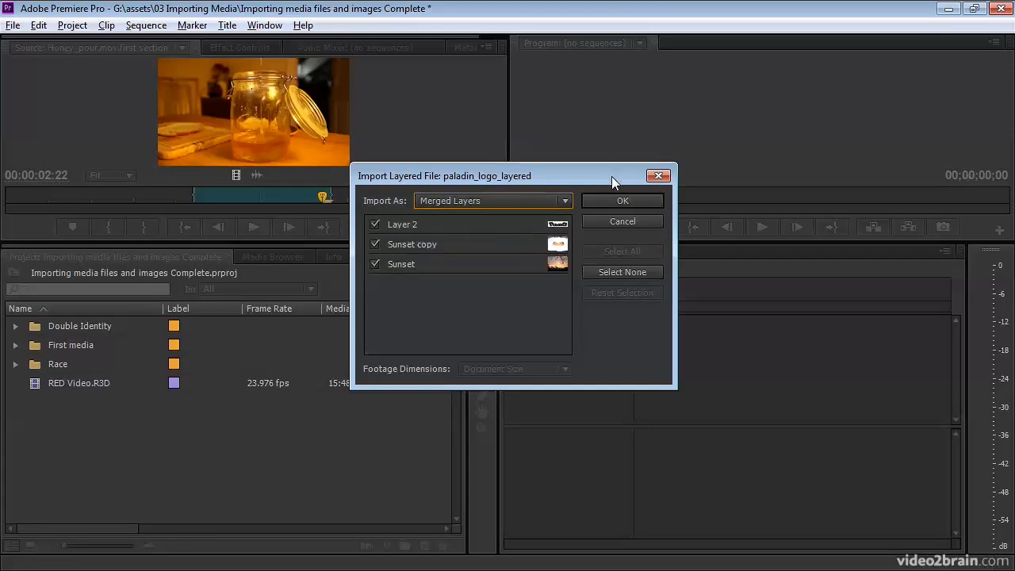
{"action": "left_click", "coordinate": [540, 203]}
{"action": "left_click", "coordinate": [503, 256]}
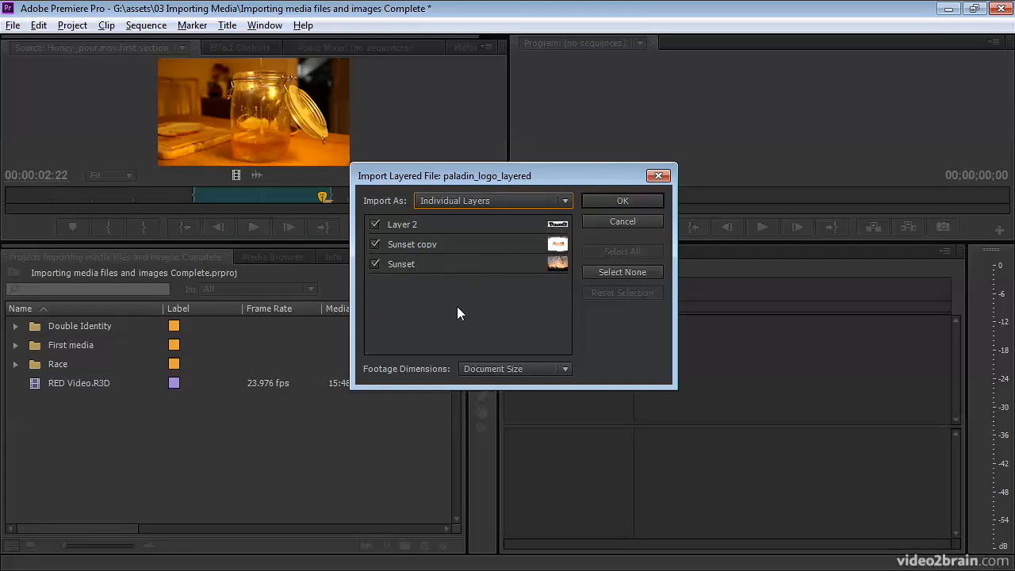
- Import the layered file as a Sequence with all three layers and Document Size footage dimensions
{"action": "left_click", "coordinate": [494, 205]}
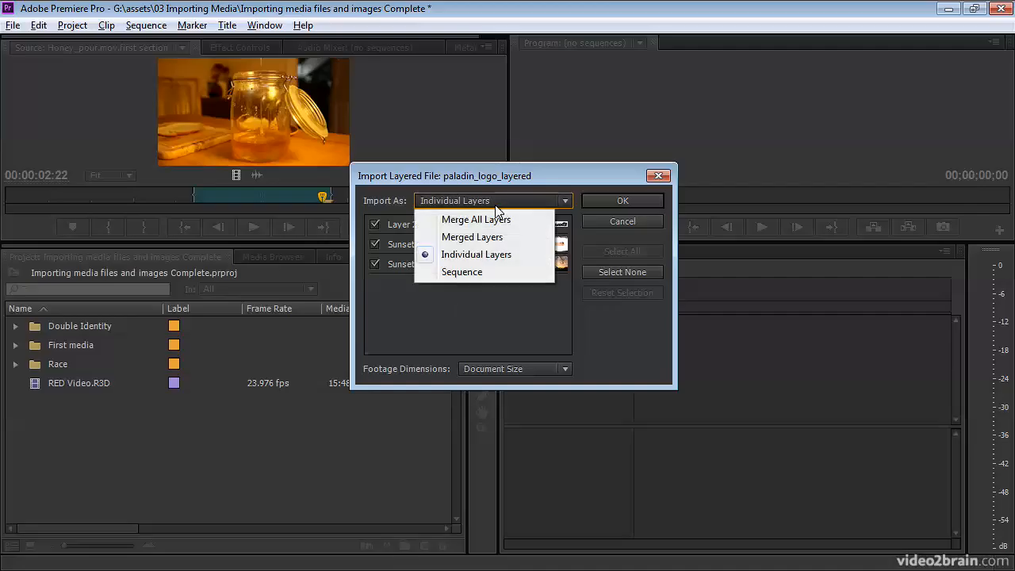
{"action": "left_click", "coordinate": [474, 277]}
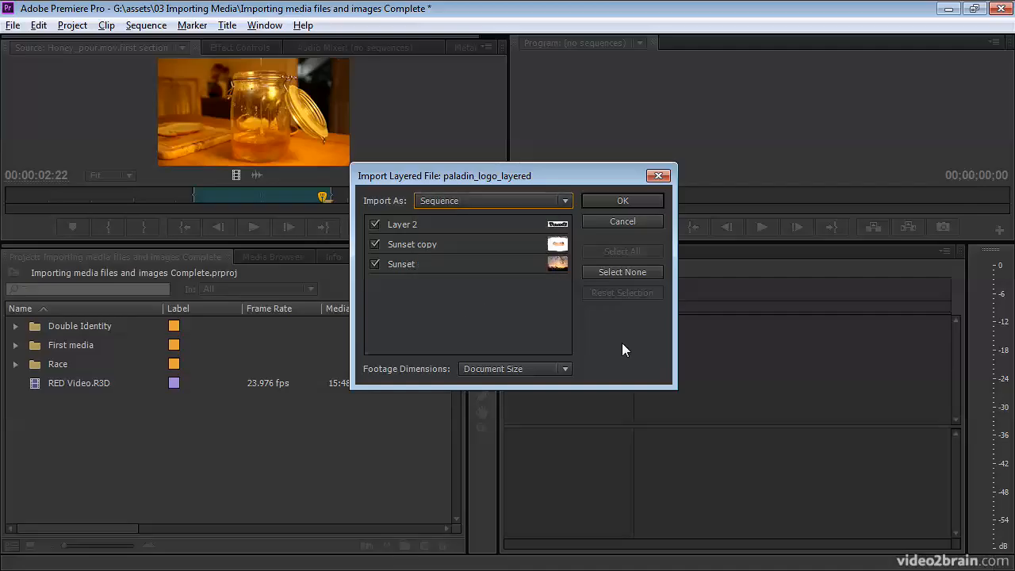
{"action": "left_click", "coordinate": [470, 371]}
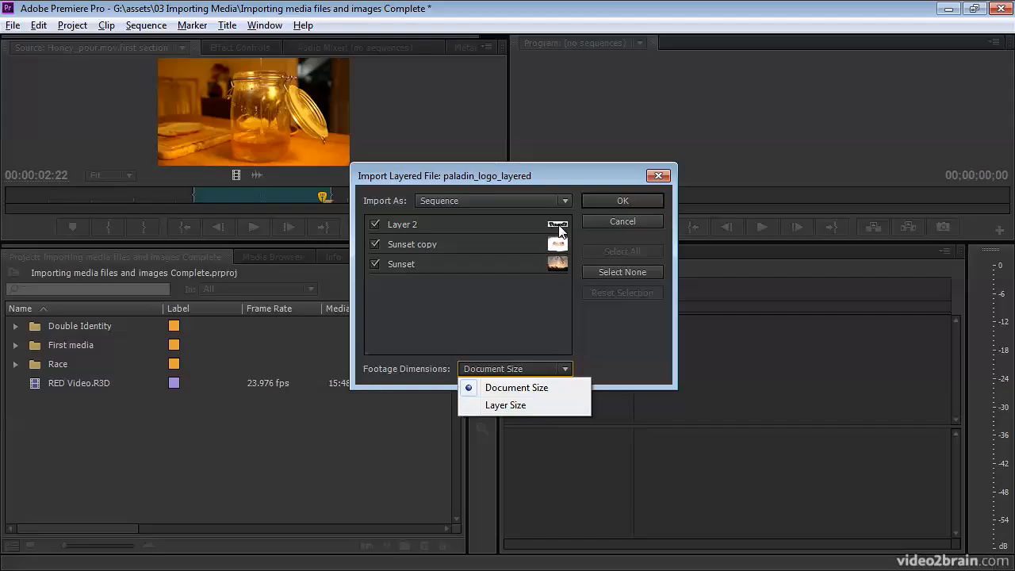
{"action": "left_click", "coordinate": [564, 370]}
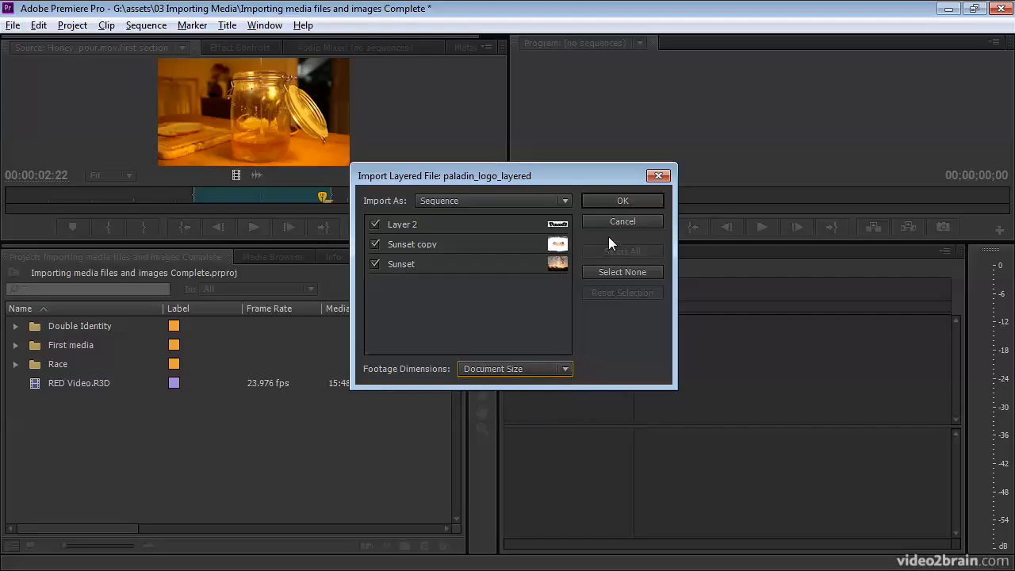
{"action": "left_click", "coordinate": [607, 200]}
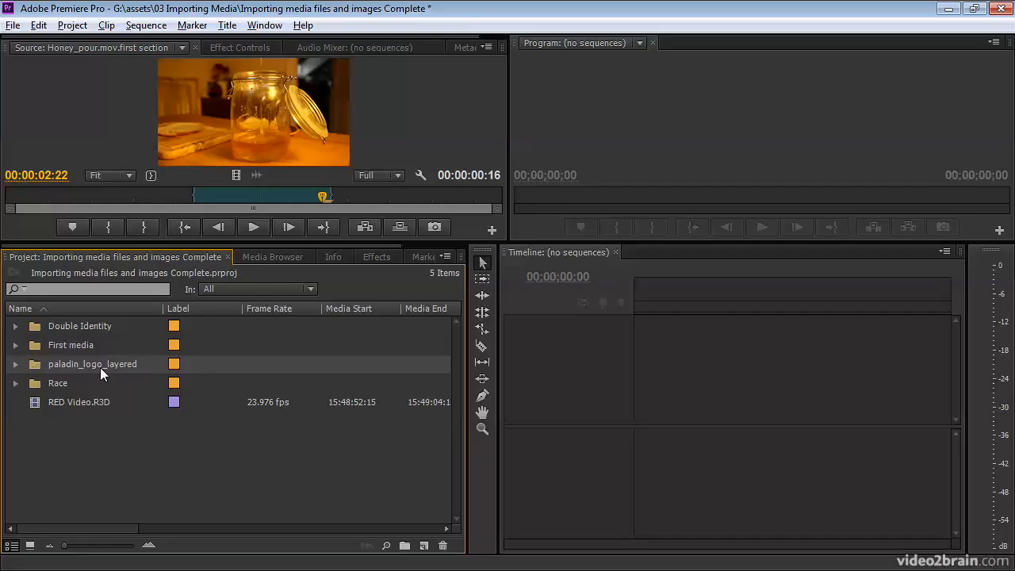
- Open the paladin_logo_layered sequence from its expanded bin and move the playhead to 00:00:02:20
{"action": "left_click", "coordinate": [15, 364]}
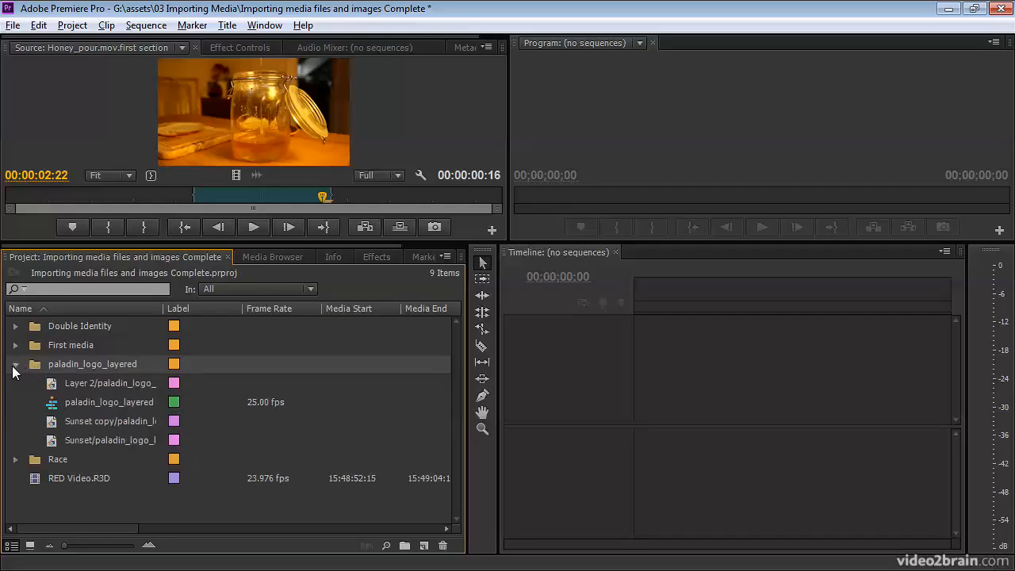
{"action": "double_click", "coordinate": [52, 405]}
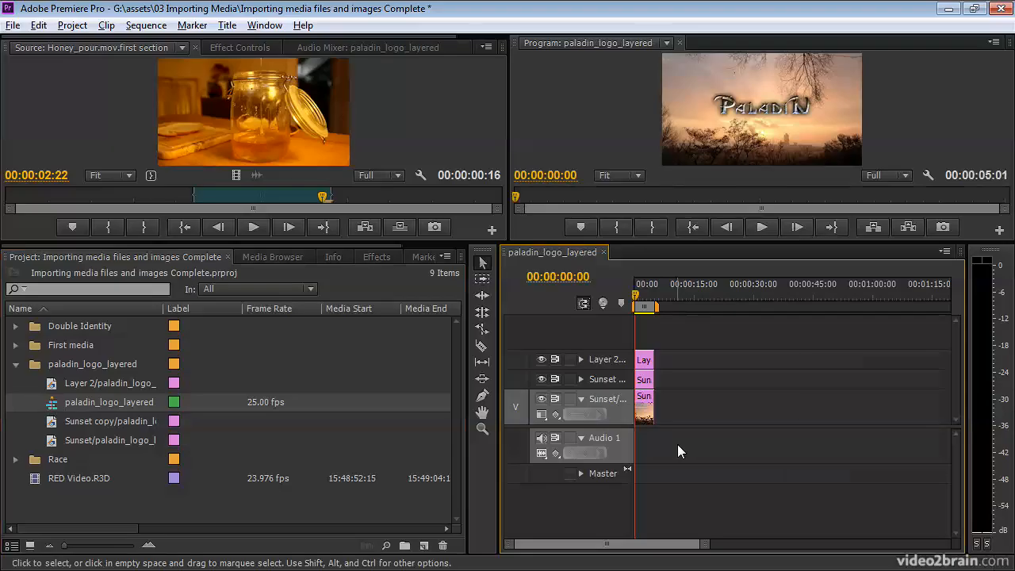
{"action": "left_click", "coordinate": [647, 300]}
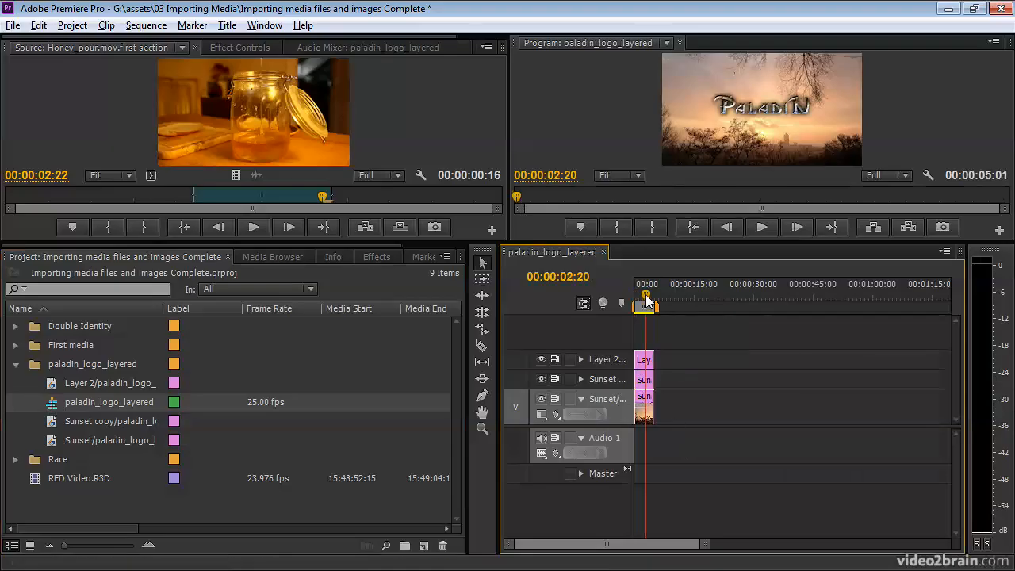
- Hide the Layer 2 and Sunset video tracks to inspect the separate layers, restore both, and move the playhead to 00:00:01:17
{"action": "key", "text": "backslash"}
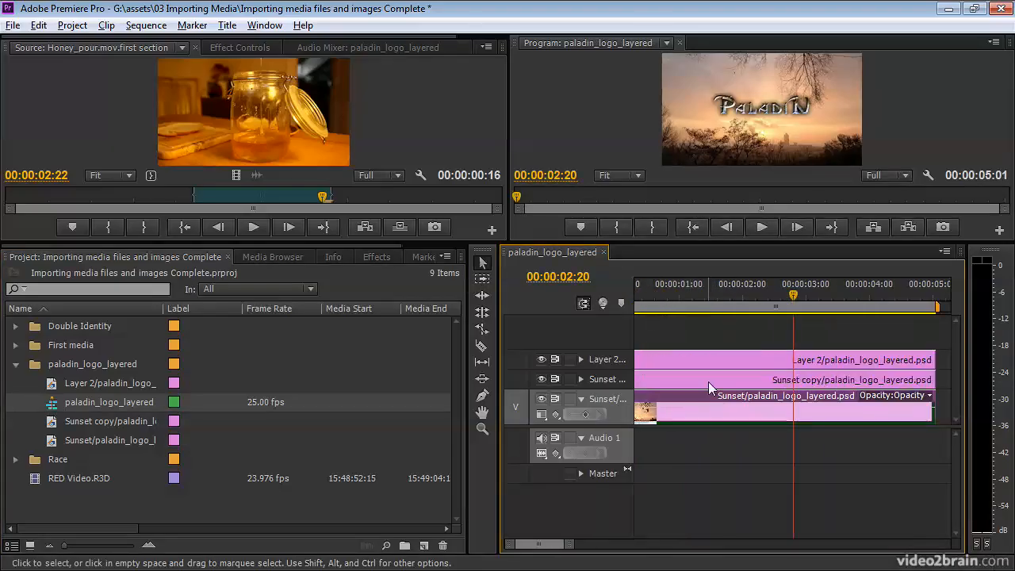
{"action": "left_click", "coordinate": [708, 382]}
{"action": "left_click", "coordinate": [707, 361]}
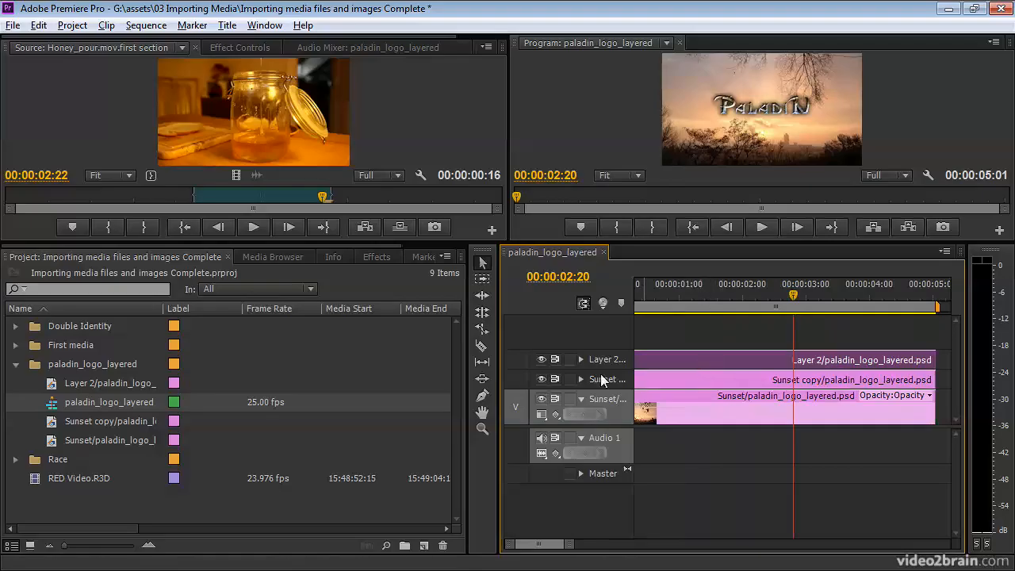
{"action": "left_click", "coordinate": [542, 359]}
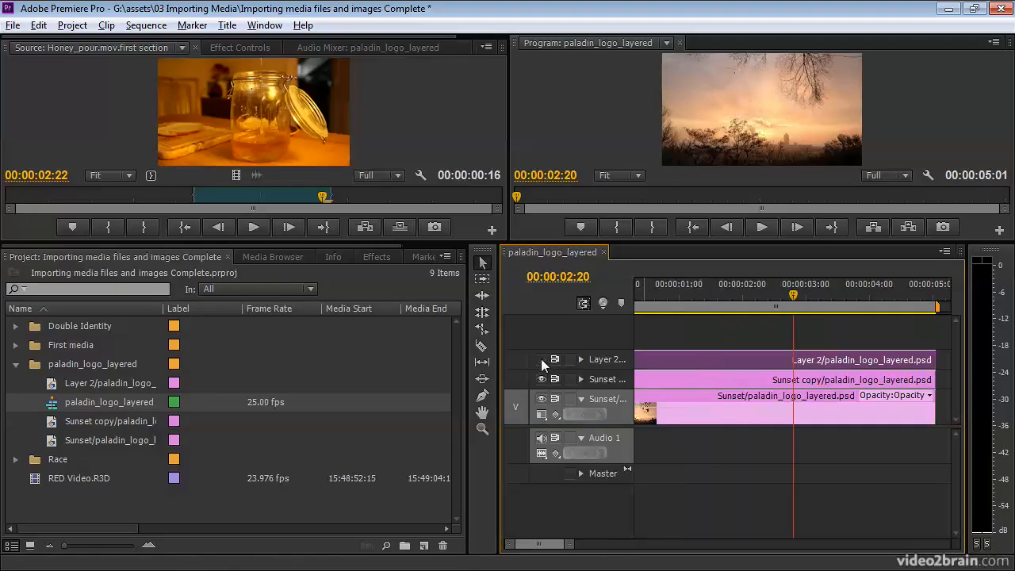
{"action": "left_click", "coordinate": [541, 399]}
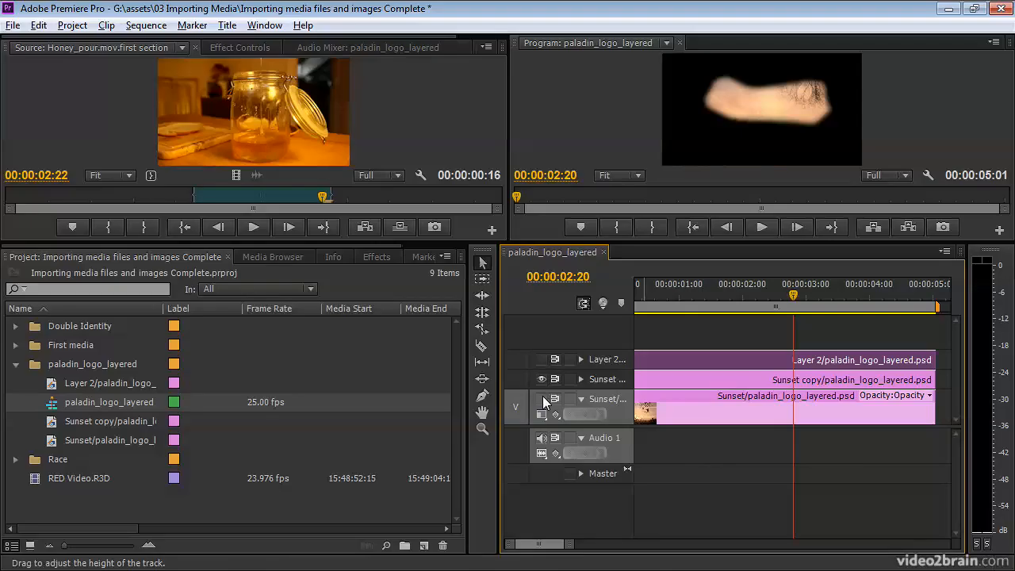
{"action": "left_click", "coordinate": [542, 399]}
{"action": "left_click", "coordinate": [542, 359]}
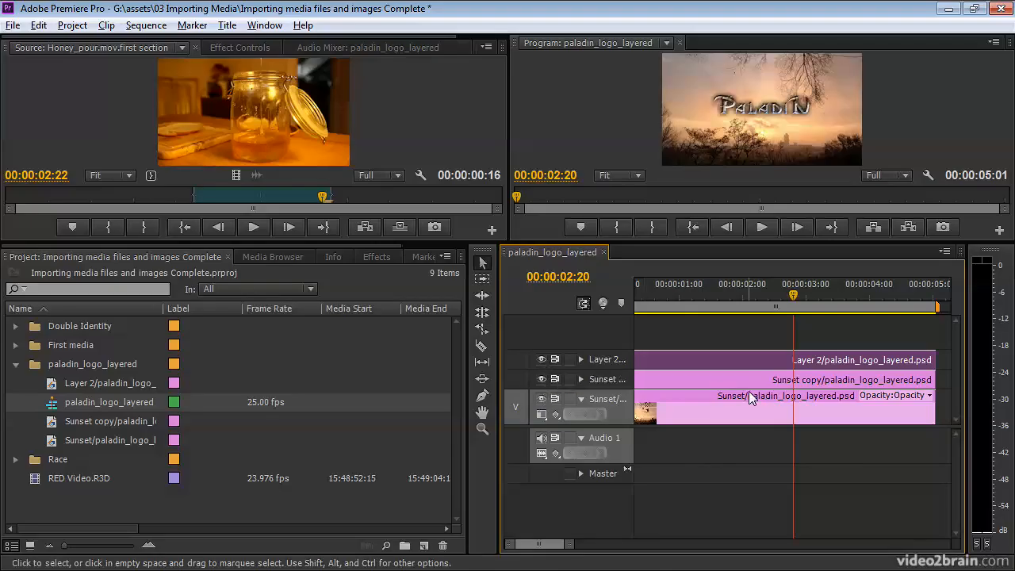
{"action": "left_click", "coordinate": [722, 295]}
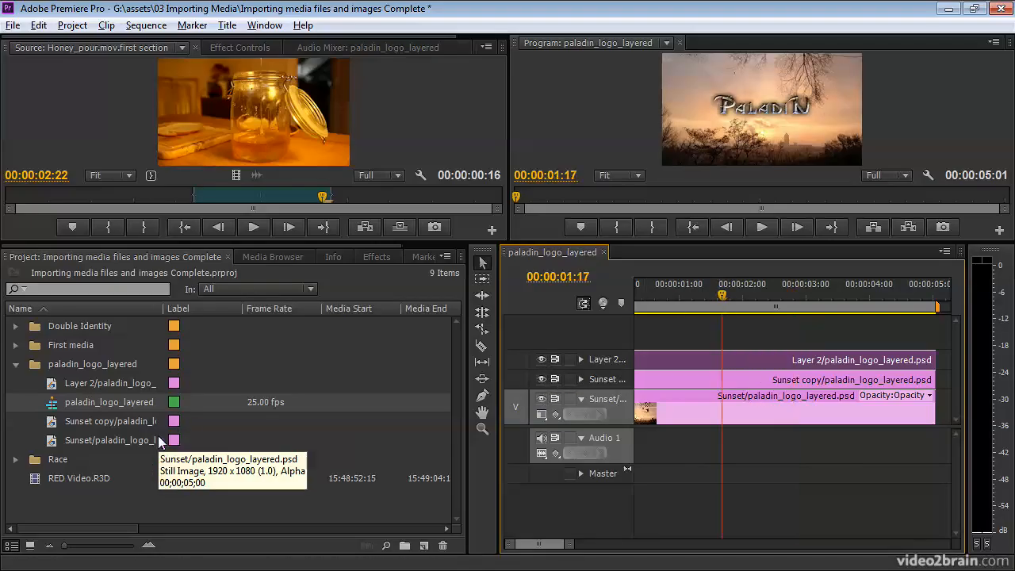
- Move RED Video.R3D into a new bin, try naming the bin Red, and undo the rename
{"action": "left_click", "coordinate": [16, 364]}
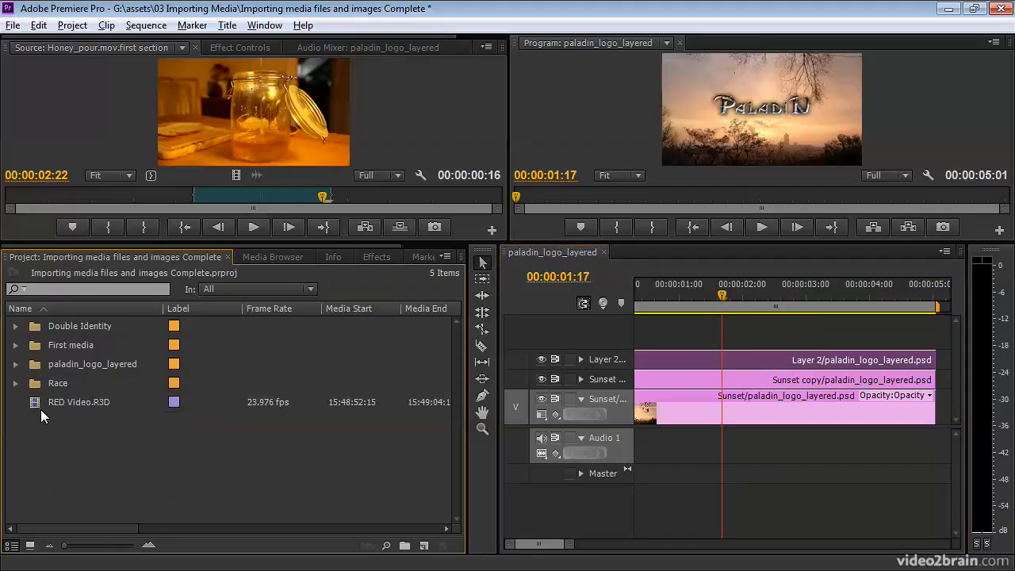
{"action": "left_click_drag", "start_coordinate": [35, 407], "coordinate": [406, 547]}
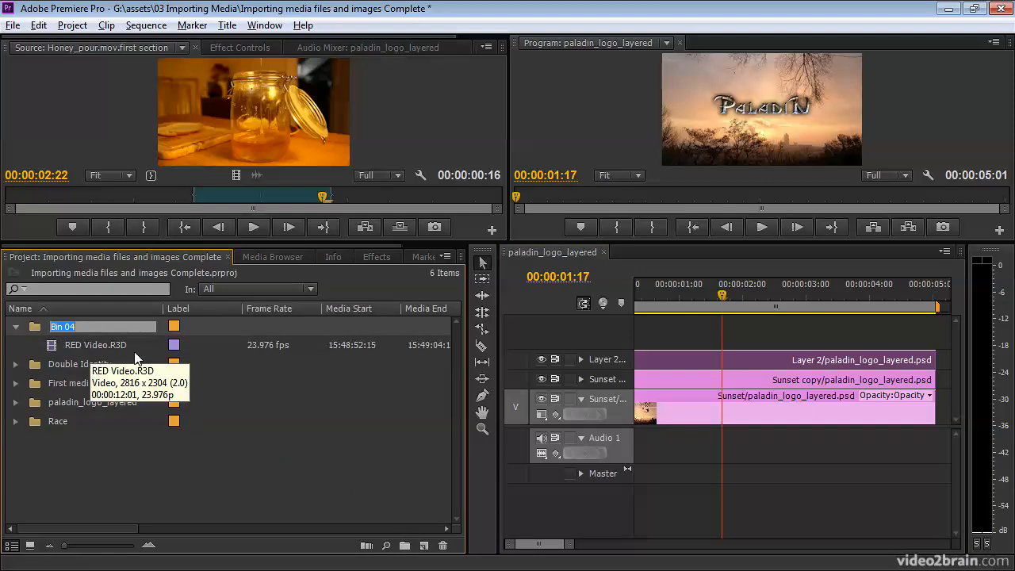
{"action": "type", "text": "Red"}
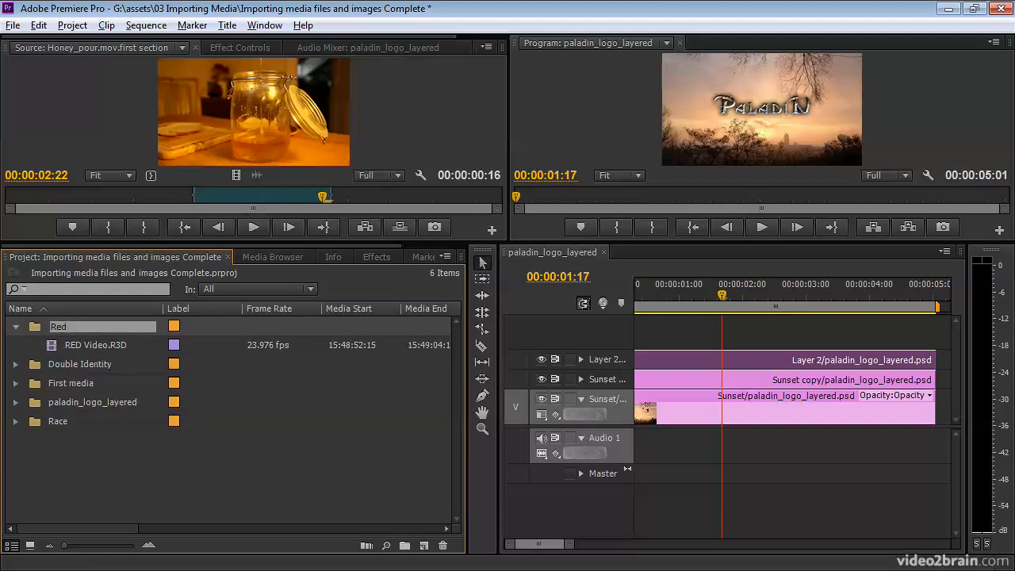
{"action": "key", "text": "ctrl+z"}
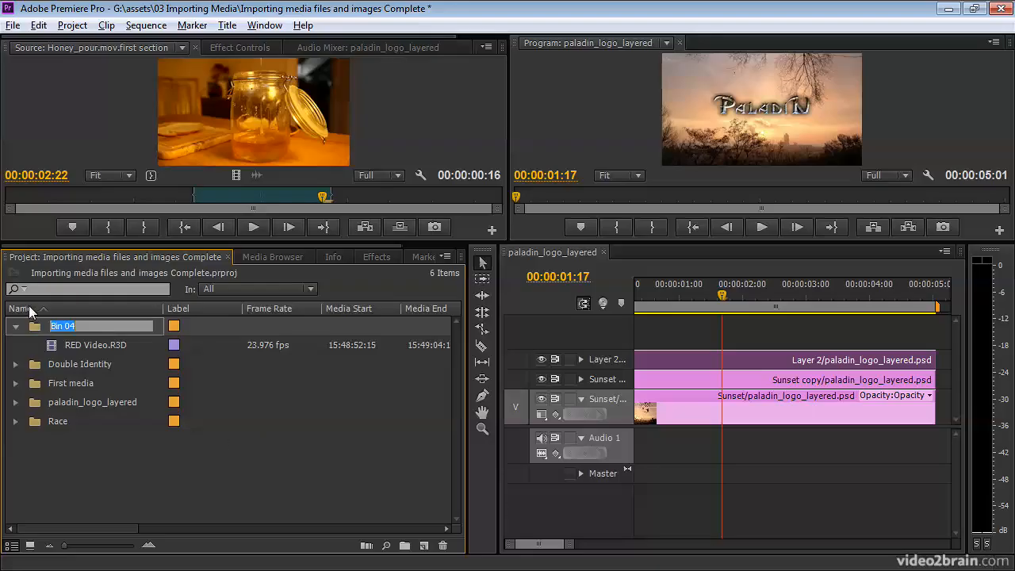
{"action": "left_click", "coordinate": [15, 326]}
{"action": "left_click", "coordinate": [97, 429]}
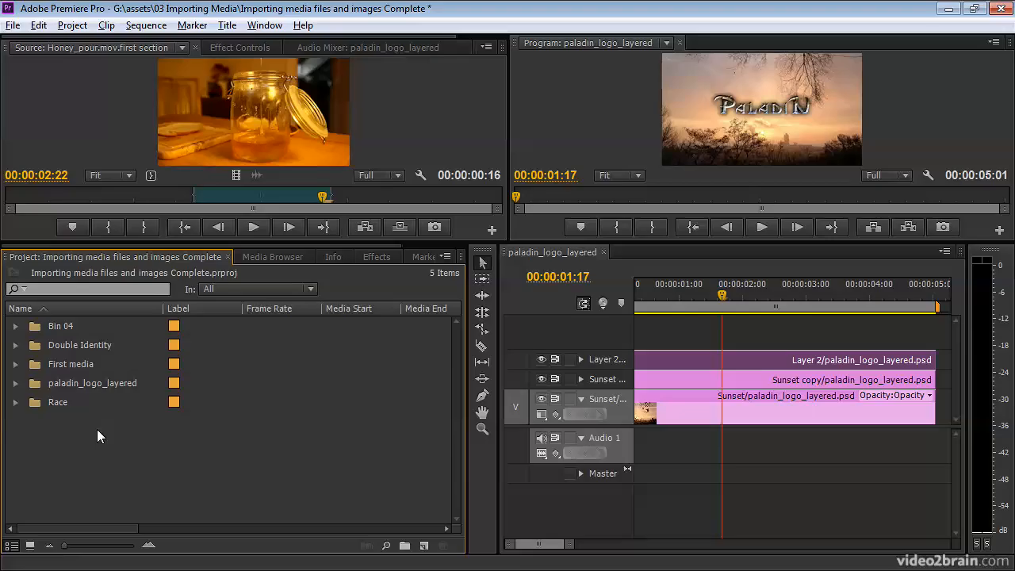
- Examine the file properties of Car L to R.mov in the Double Identity bin and collapse the Double Identity and Race bins
{"action": "left_click", "coordinate": [15, 402]}
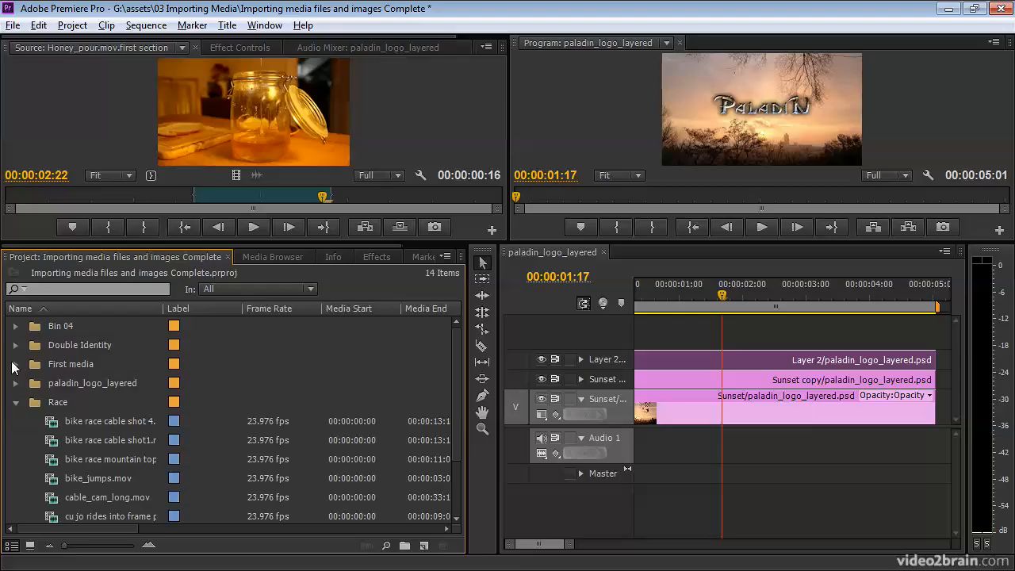
{"action": "left_click", "coordinate": [15, 345]}
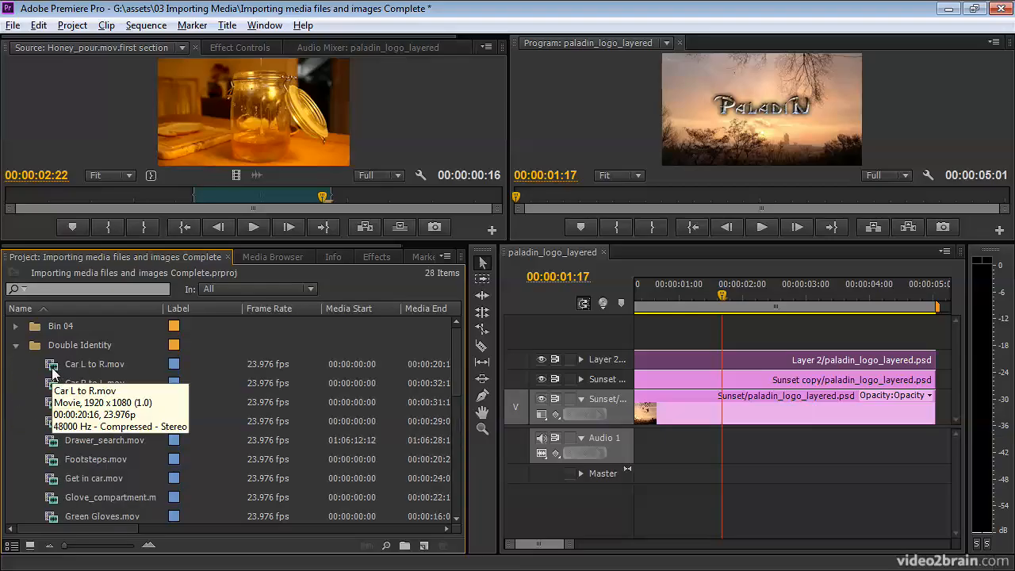
{"action": "left_click", "coordinate": [53, 373]}
{"action": "right_click", "coordinate": [53, 371]}
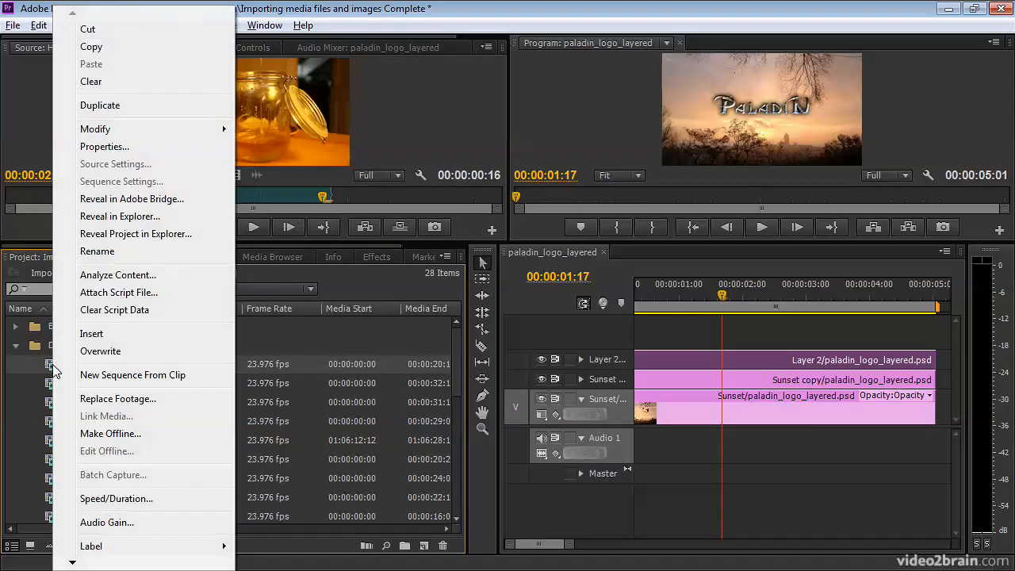
{"action": "left_click", "coordinate": [186, 149]}
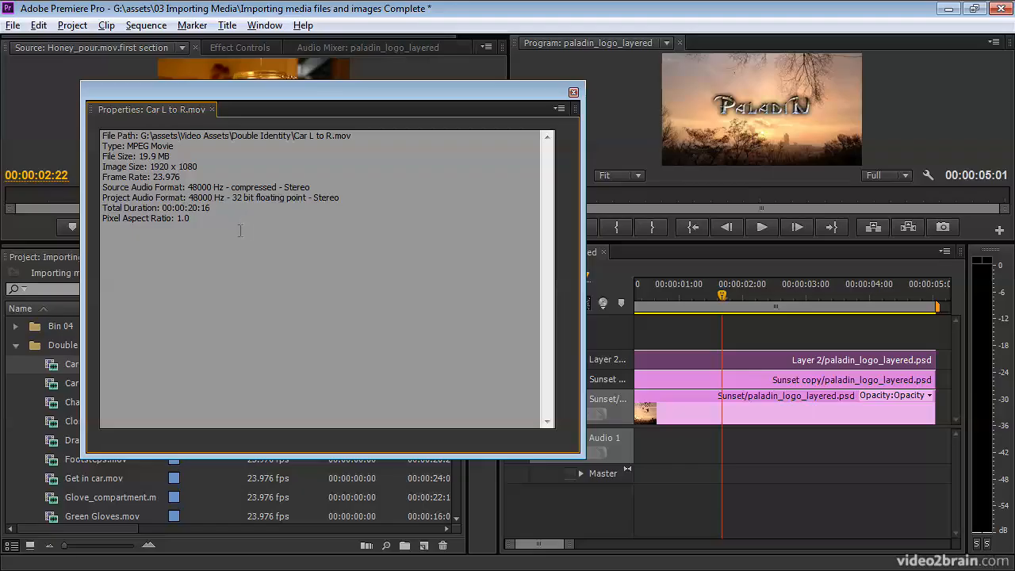
{"action": "left_click_drag", "start_coordinate": [112, 137], "coordinate": [400, 139]}
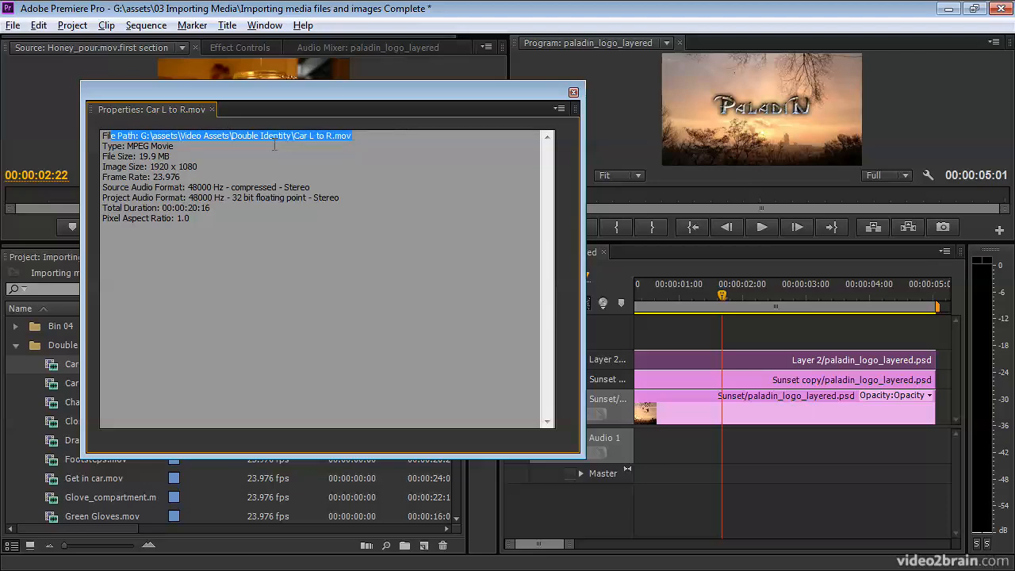
{"action": "left_click", "coordinate": [308, 156]}
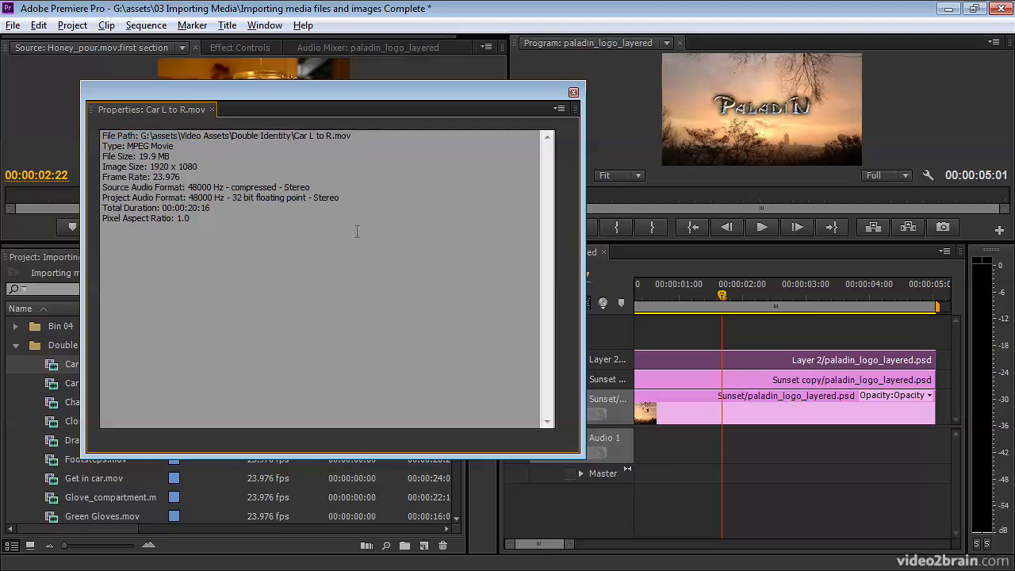
{"action": "left_click", "coordinate": [575, 94]}
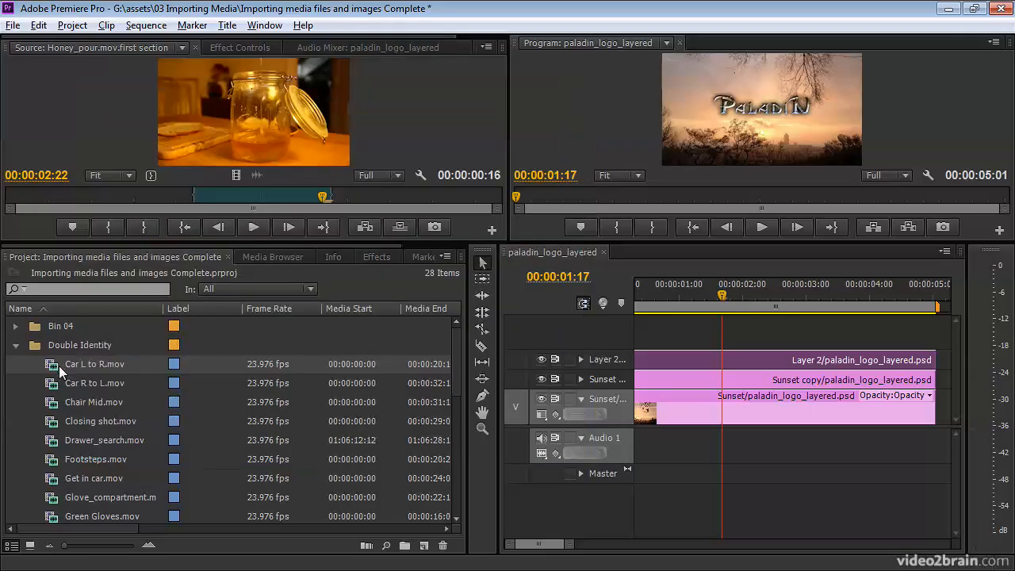
{"action": "double_click", "coordinate": [56, 364]}
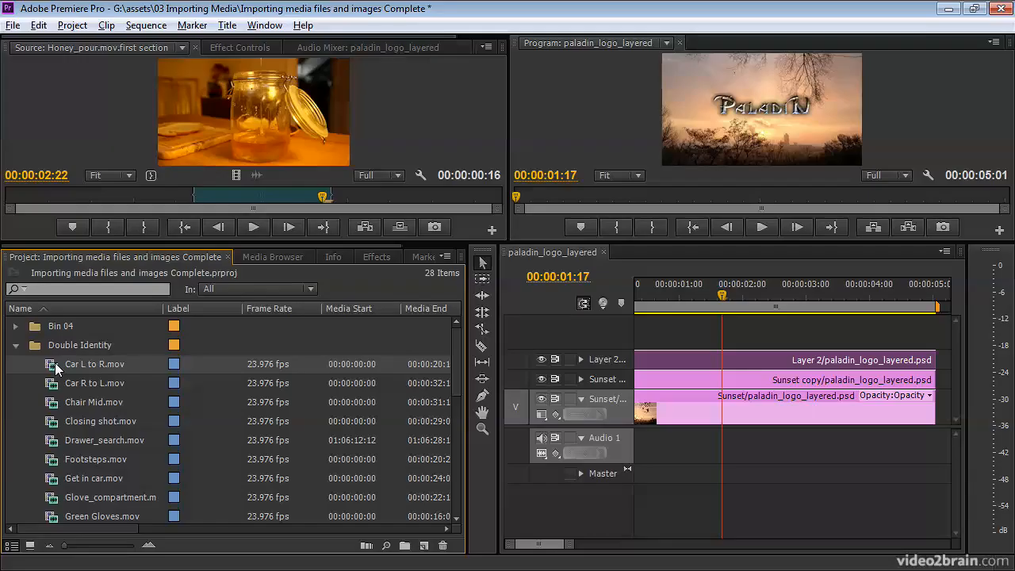
{"action": "mouse_move", "coordinate": [56, 368]}
{"action": "left_click", "coordinate": [16, 345]}
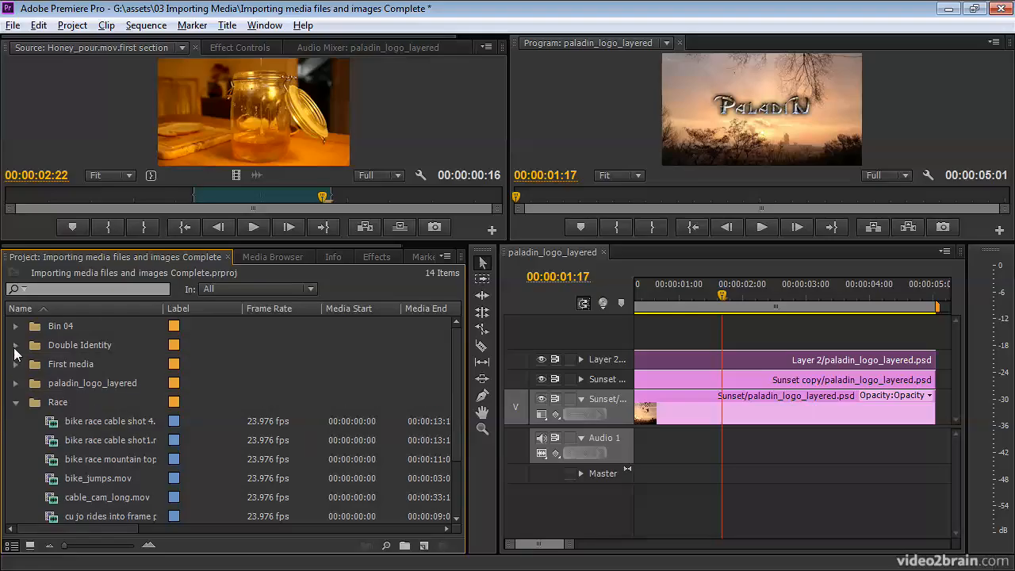
{"action": "left_click", "coordinate": [22, 402]}
- Review the supported file formats available for import without importing anything
{"action": "double_click", "coordinate": [124, 442]}
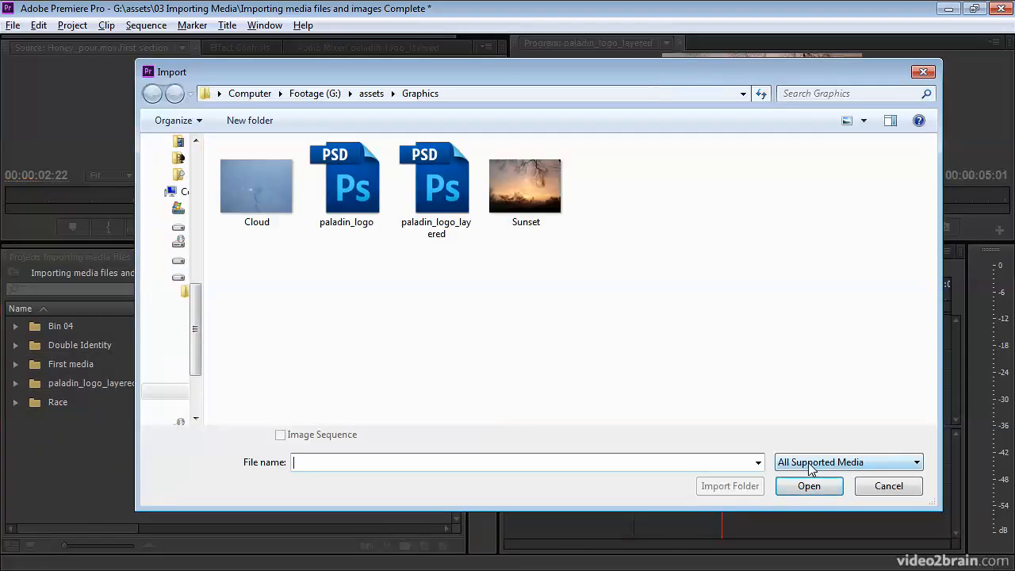
{"action": "left_click", "coordinate": [870, 468]}
{"action": "left_click_drag", "start_coordinate": [917, 285], "coordinate": [928, 373]}
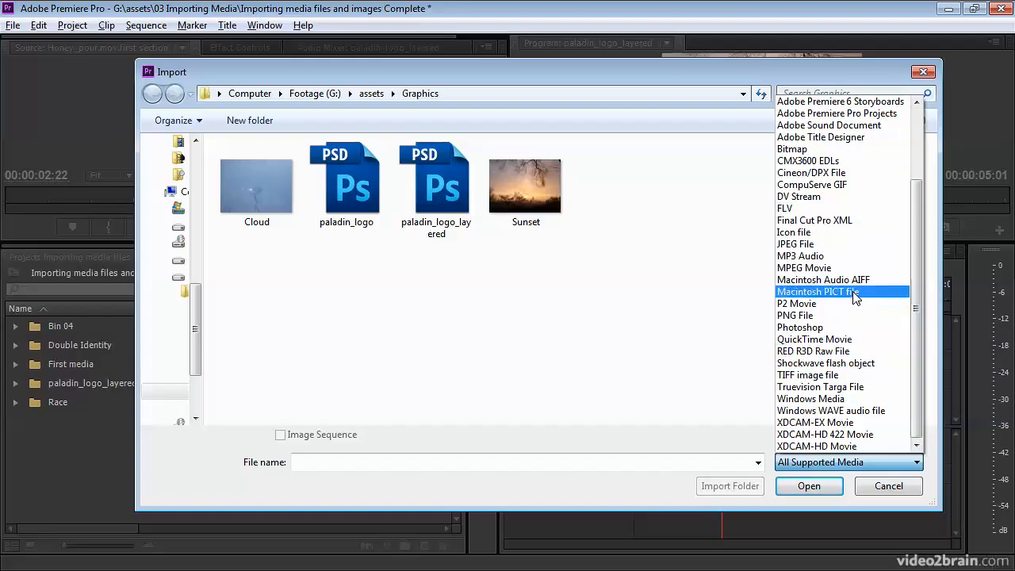
{"action": "left_click_drag", "start_coordinate": [918, 300], "coordinate": [918, 230]}
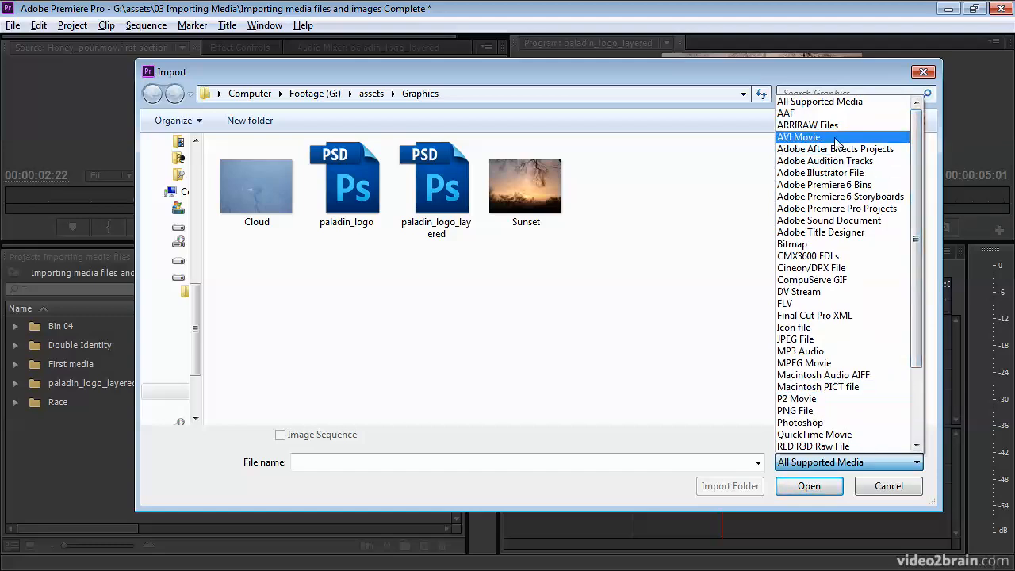
{"action": "left_click", "coordinate": [890, 487]}
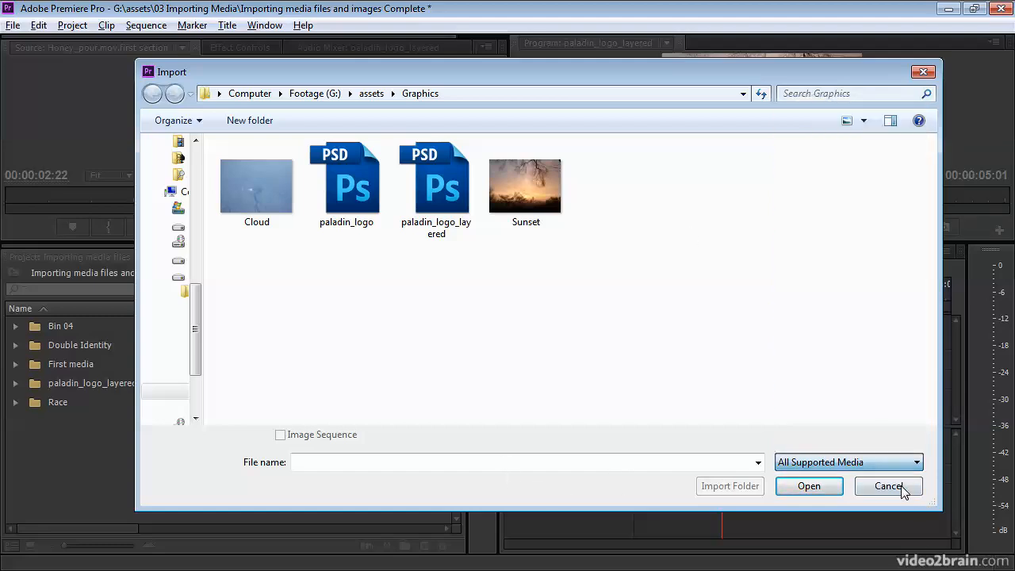
{"action": "left_click", "coordinate": [888, 487]}
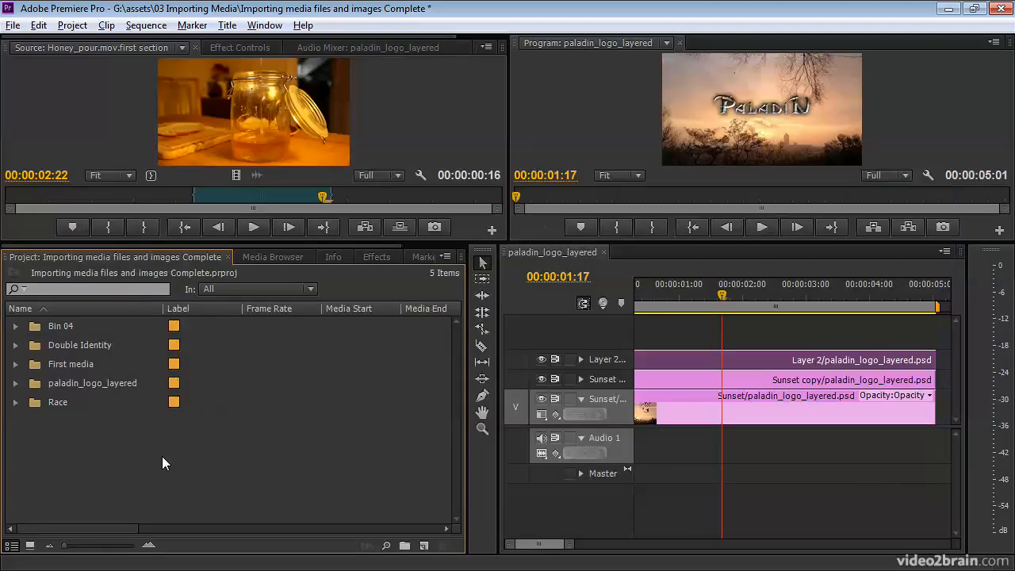
{"action": "left_click", "coordinate": [12, 25]}
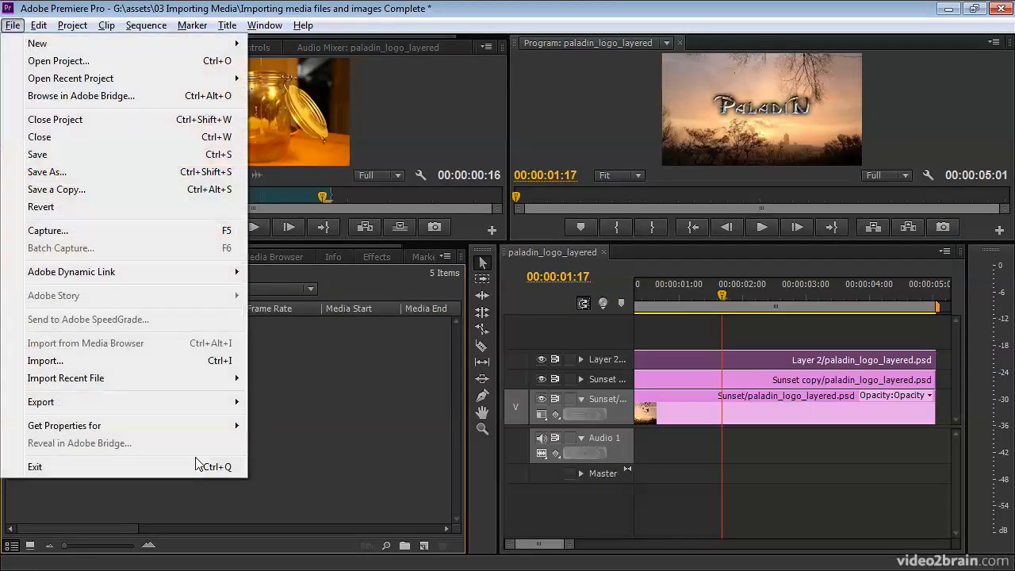
{"action": "left_click", "coordinate": [365, 475]}
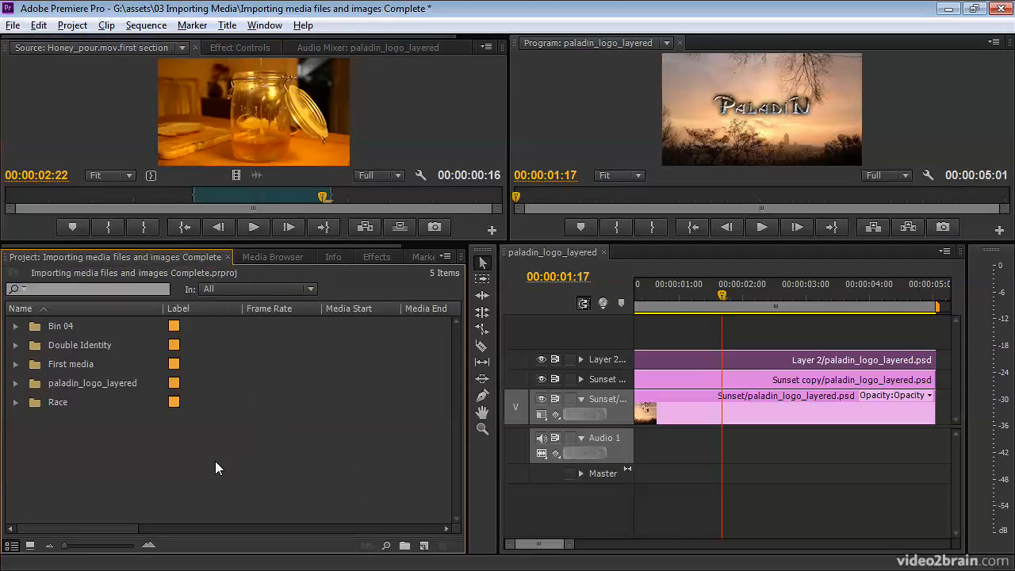